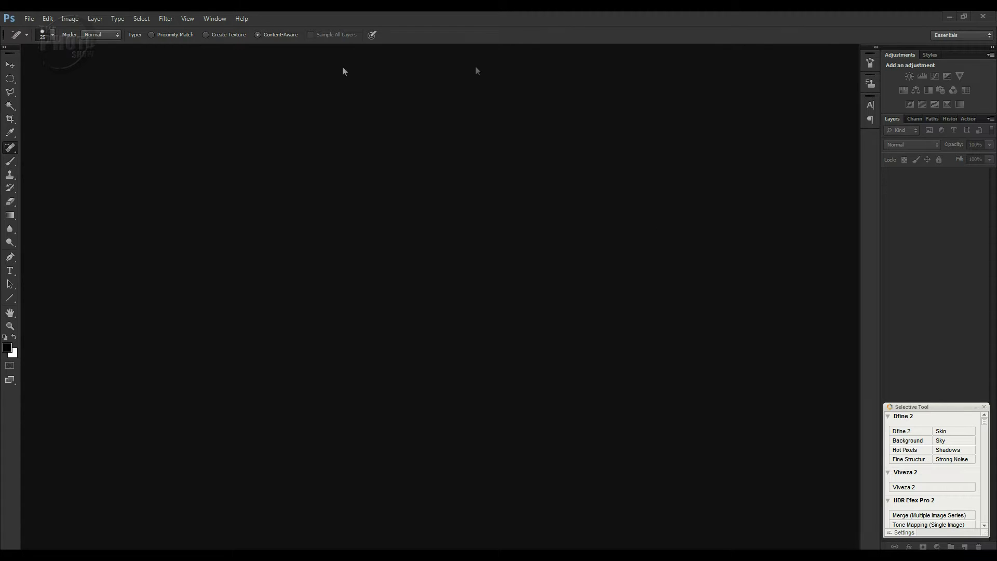
- Open the raw photo _DSC0050.NEF from the Cilla Prints folder and fit it to the window
left_click(29, 20)
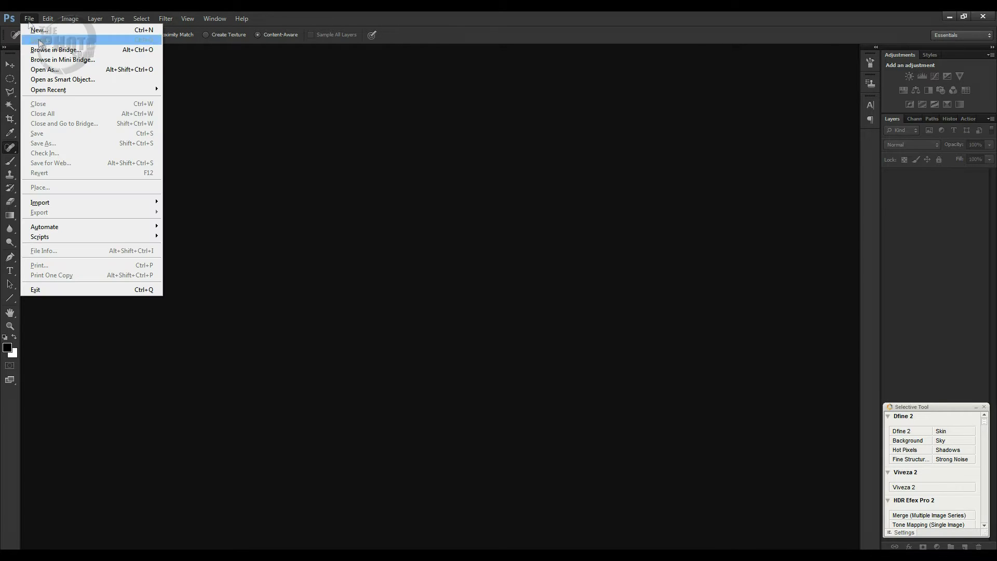
left_click(39, 39)
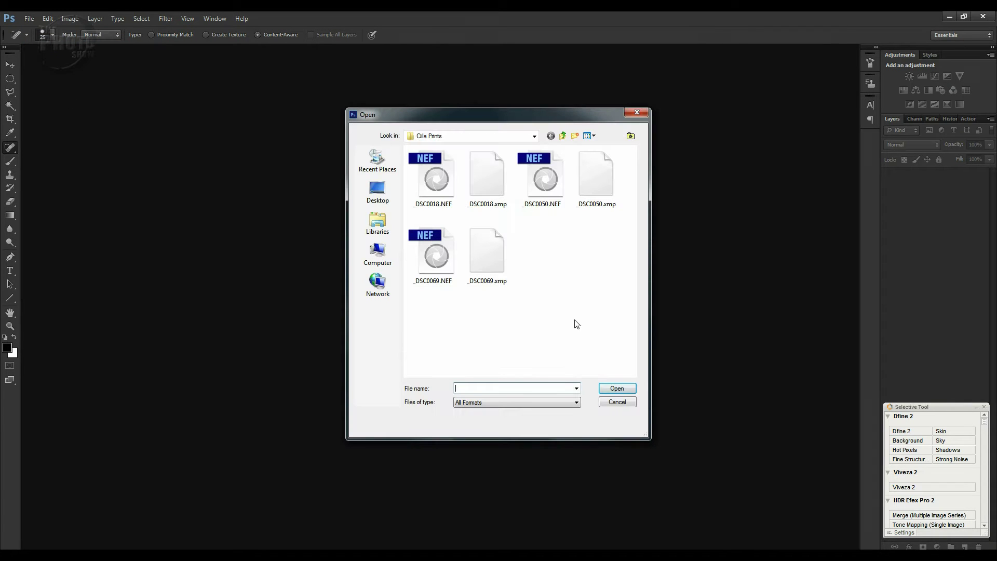
left_click(545, 179)
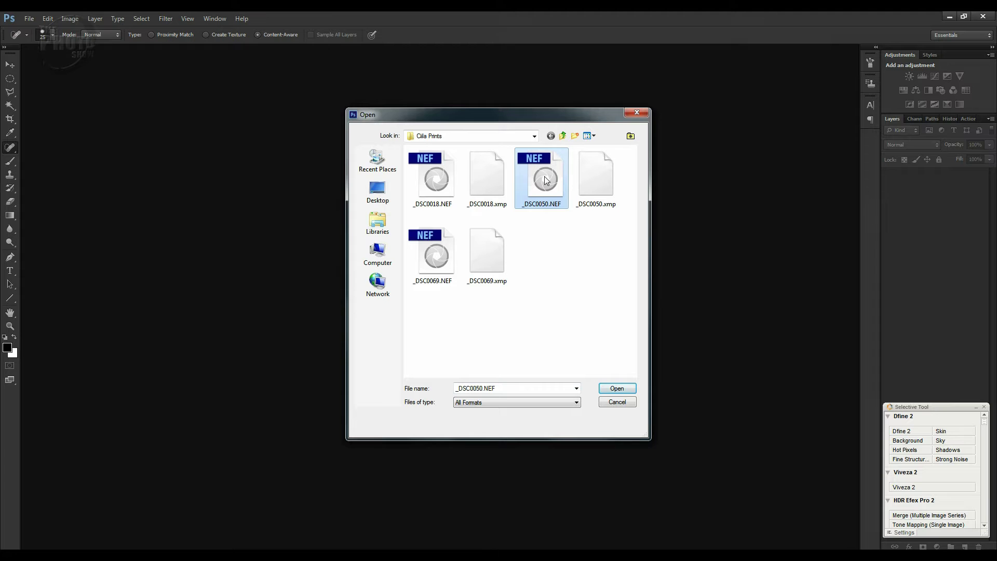
left_click(614, 389)
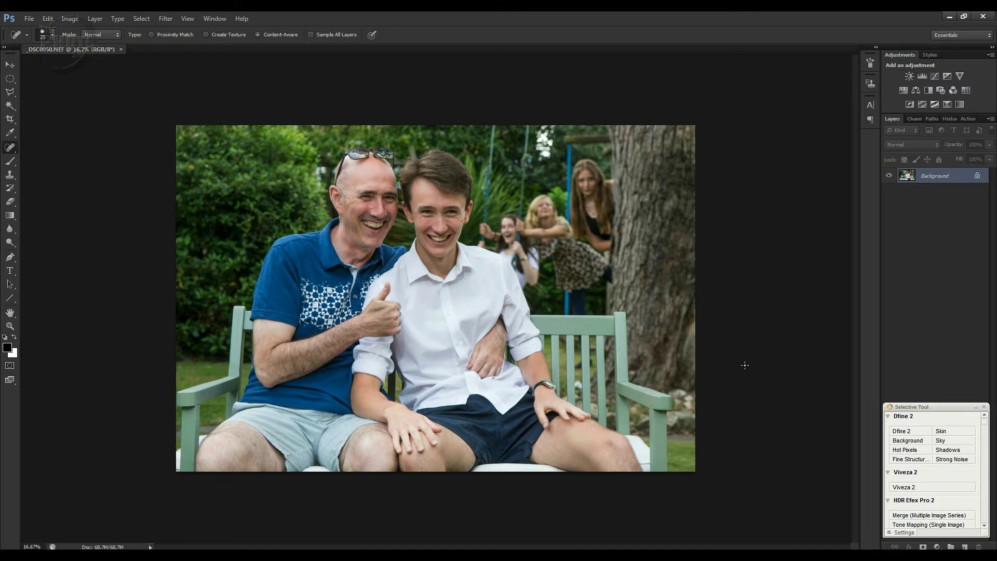
key("ctrl+0")
key("ctrl+0")
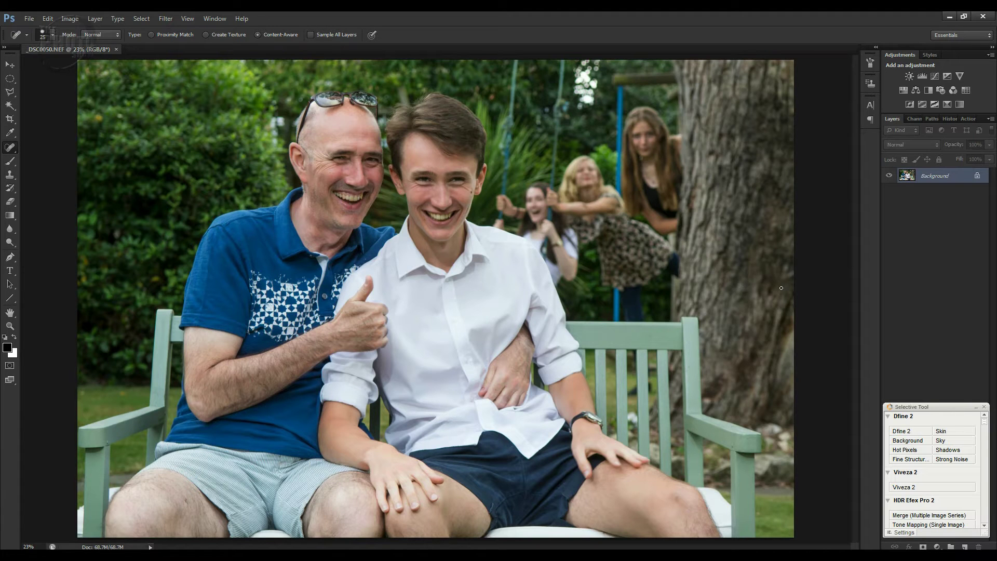
- Set the Crop tool's size to 17.75 in wide by 14.5 in high
key("v")
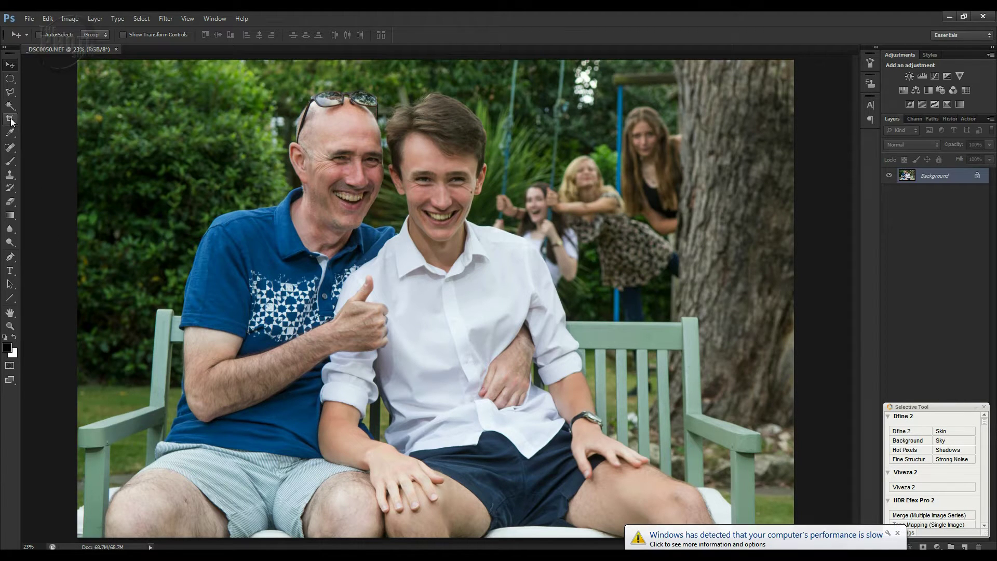
key("c")
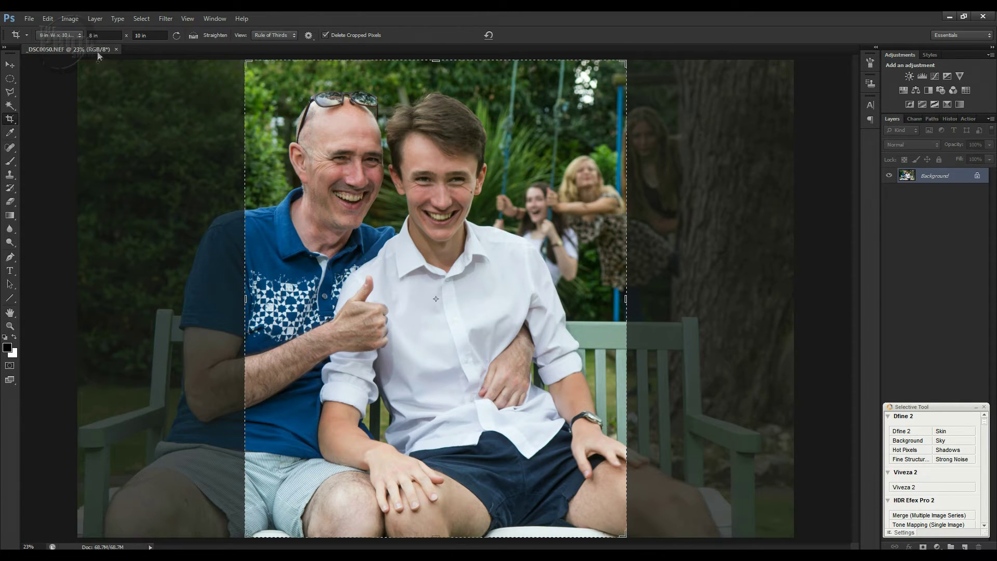
left_click(90, 36)
type("17.75")
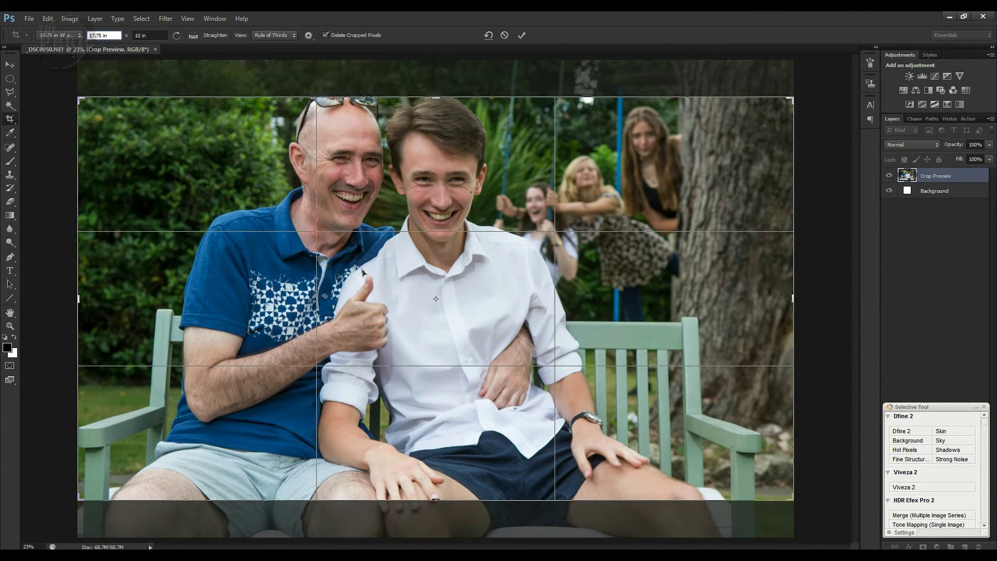
left_click(141, 37)
type("14.")
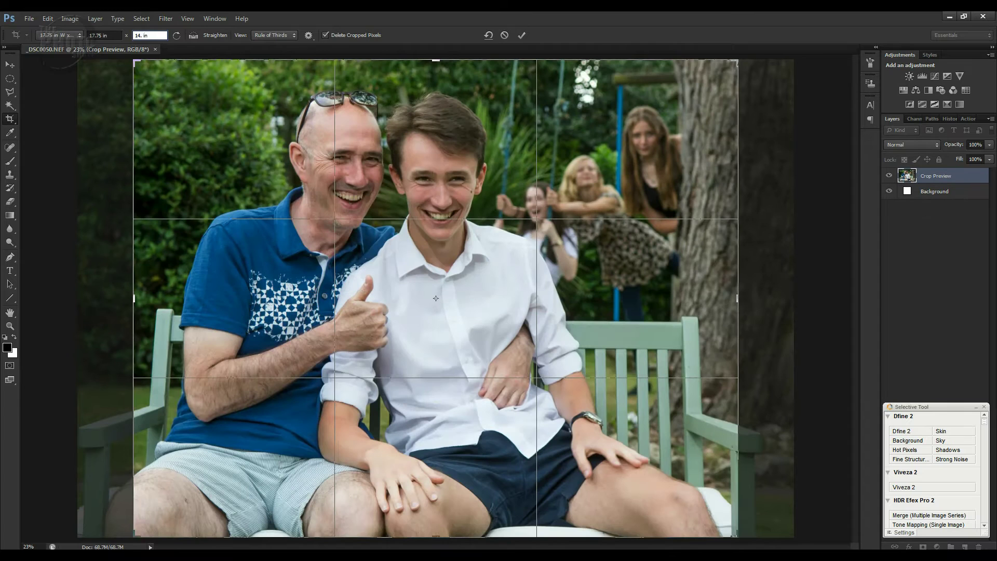
type("5")
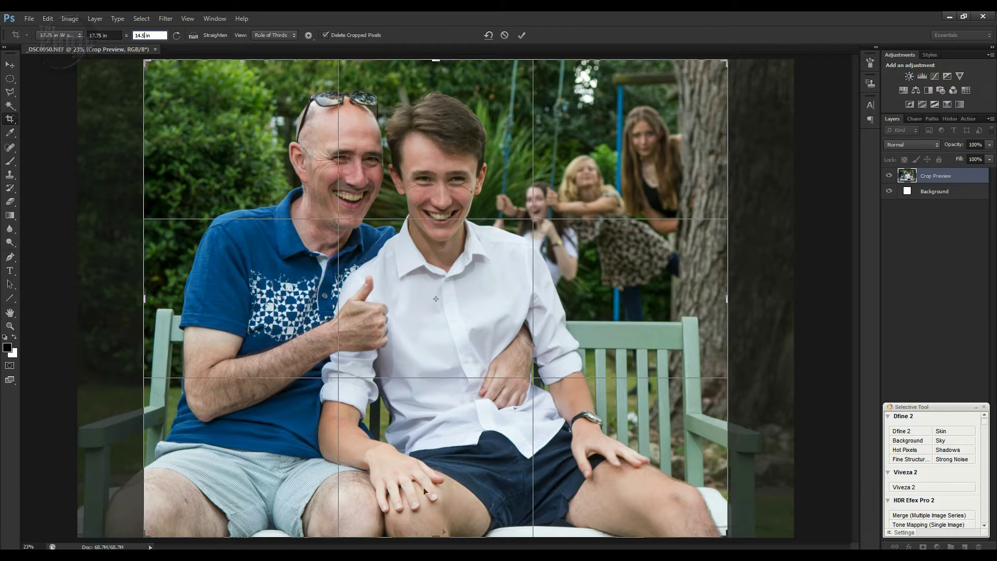
- Shrink the crop frame around the two men and the girls behind them, adjust its position, and apply the crop
left_click(435, 534)
left_click_drag(436, 534, 436, 508)
left_click_drag(499, 422, 500, 416)
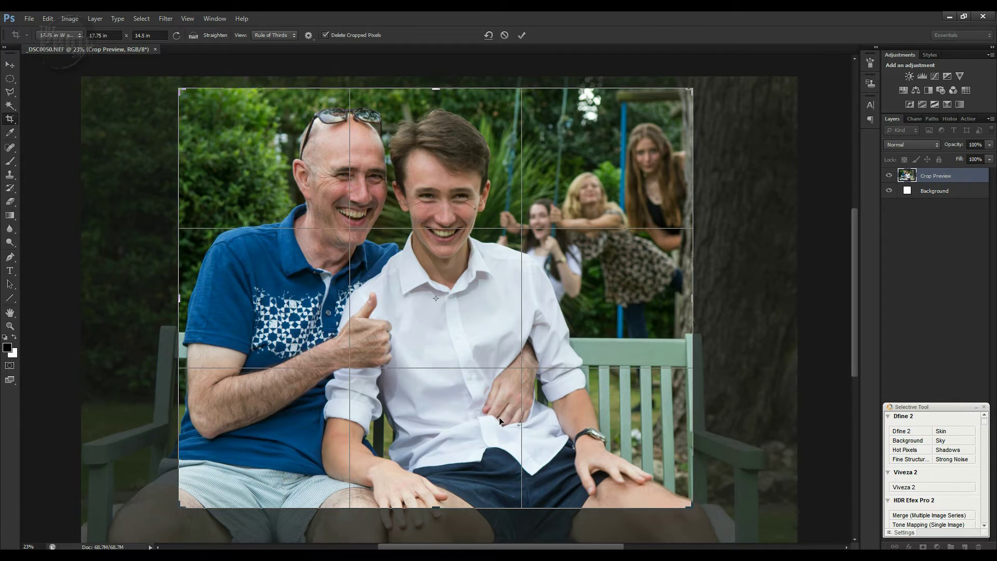
key("Return")
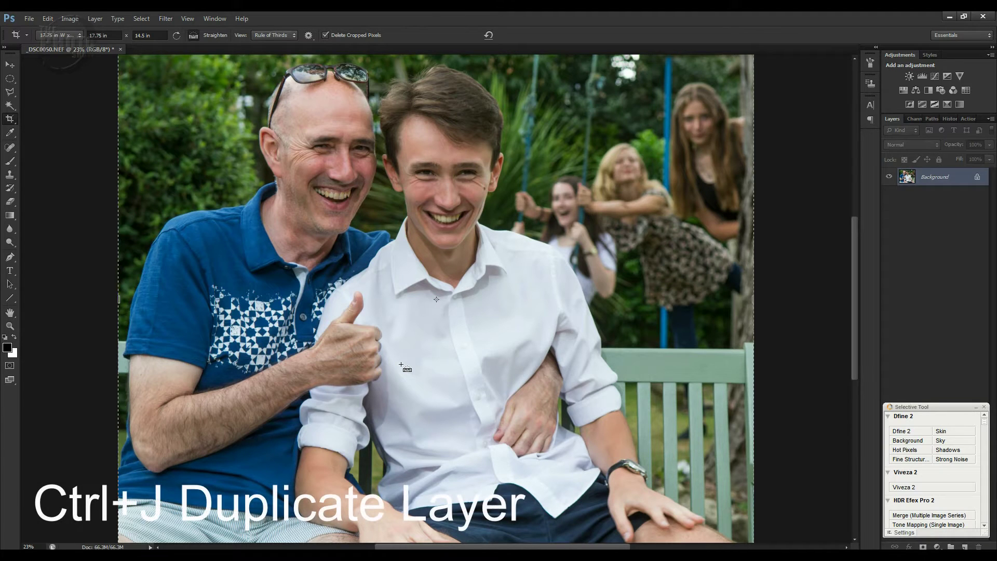
- Duplicate the background layer and heal the blemish beside the younger man's mouth with the content-aware Spot Healing Brush
key("ctrl+j")
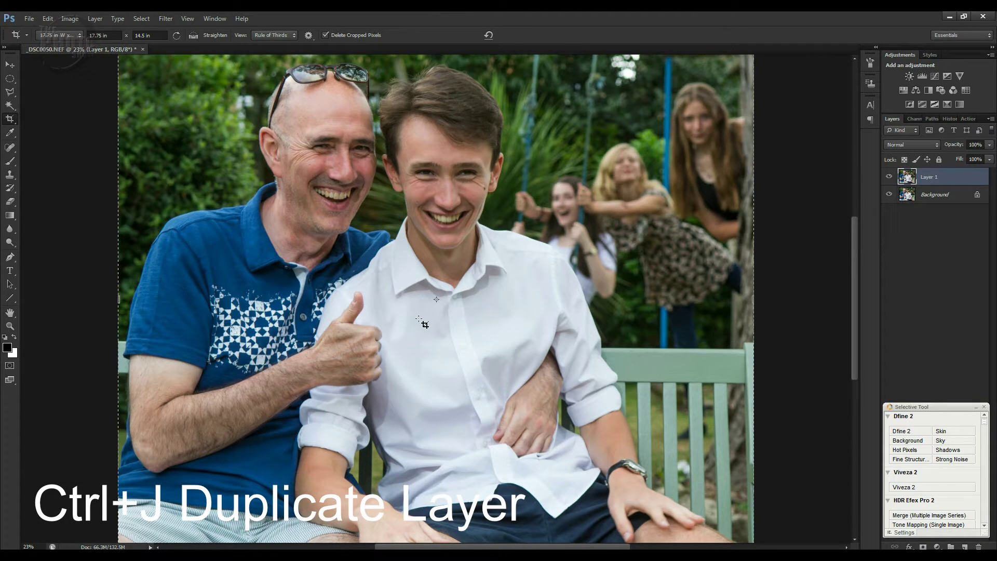
key("z")
left_click_drag(347, 136, 506, 302)
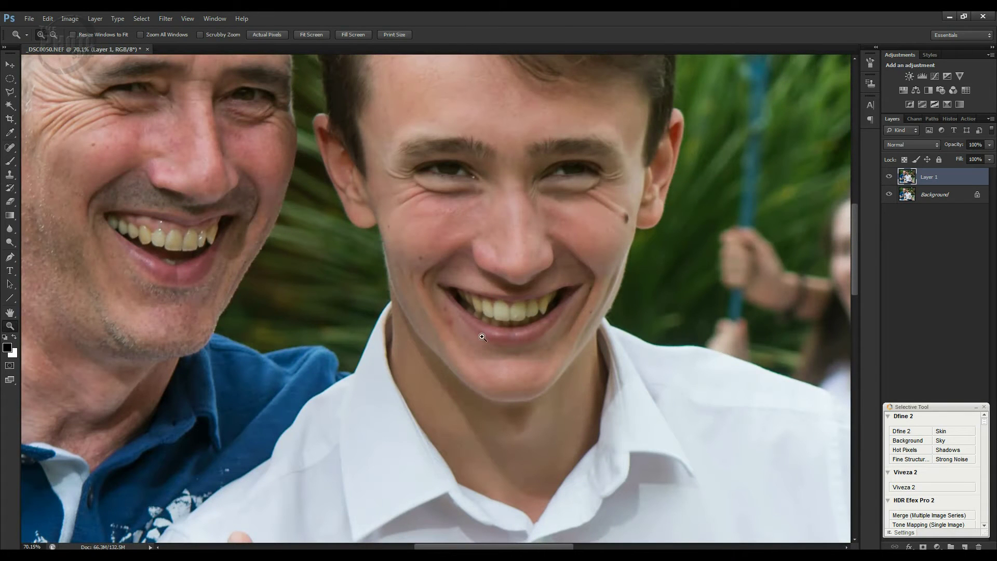
key("j")
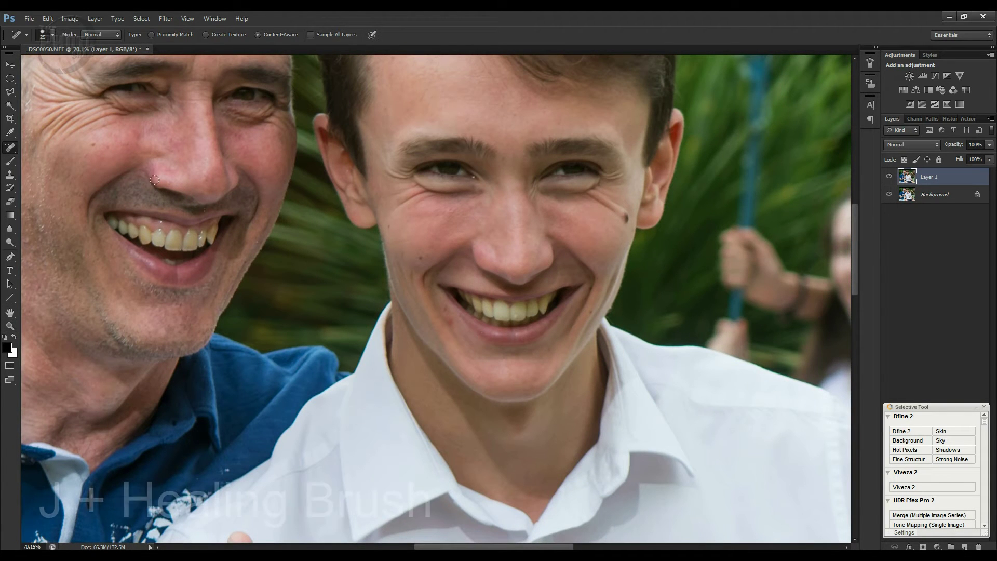
left_click(449, 322)
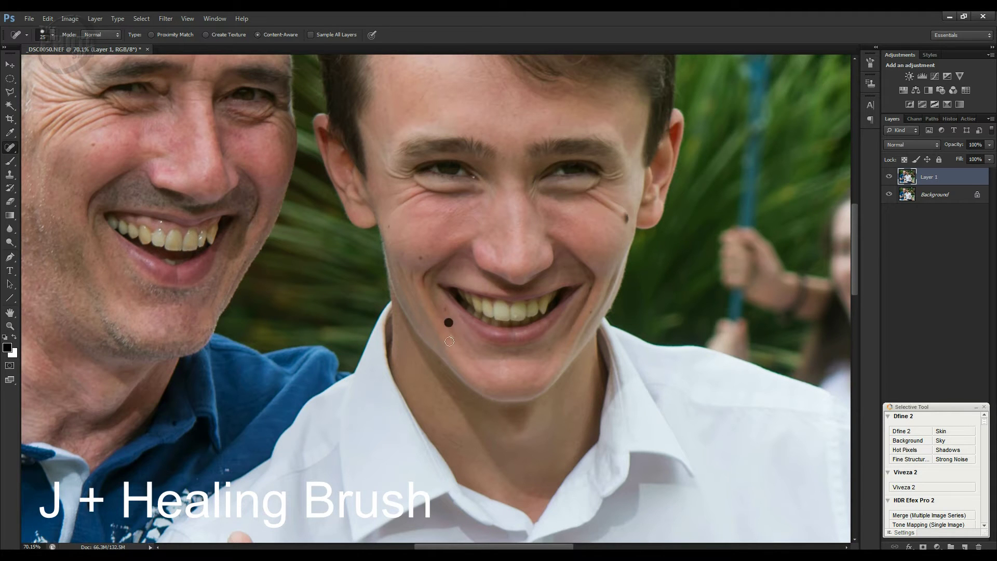
left_click(448, 318)
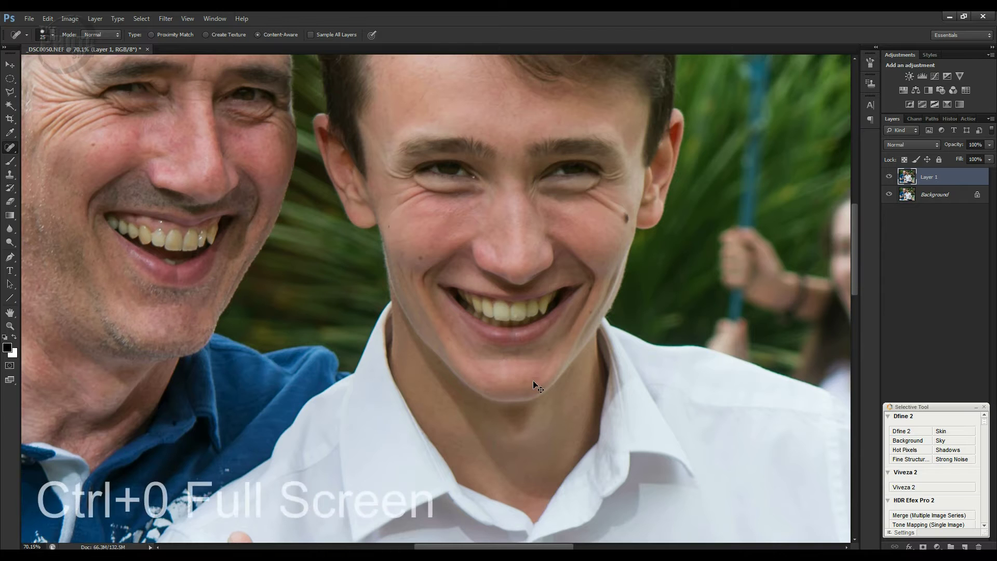
- Fit the whole photo in the window and merge the retouched layer with the background
key("ctrl+0")
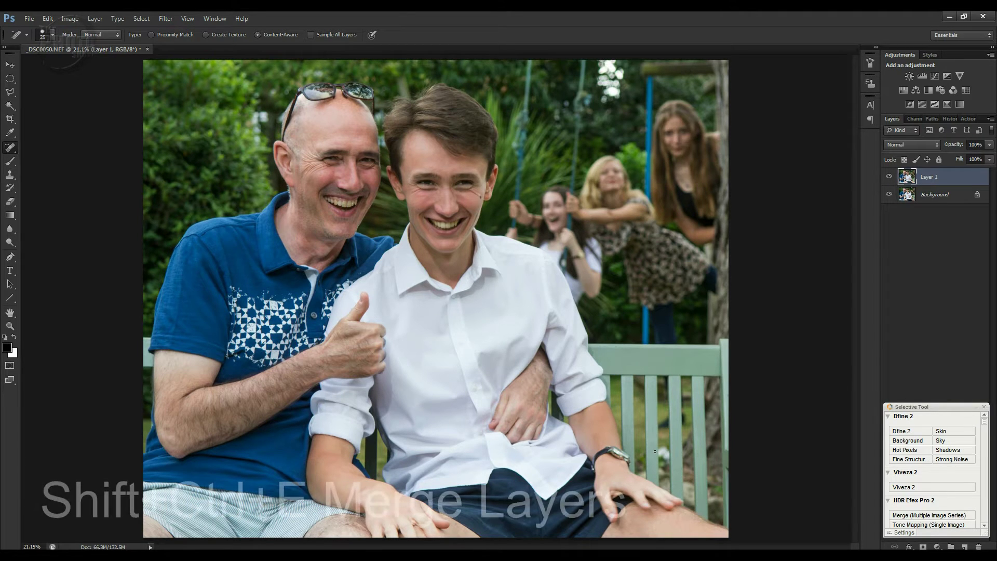
key("shift+ctrl+e")
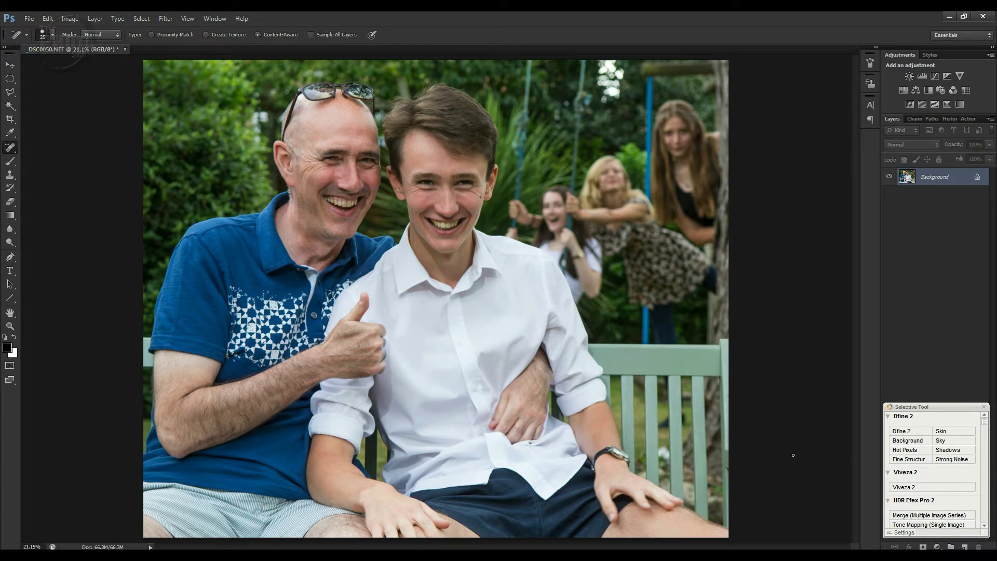
- Find Silver Efex Pro 2 among the Nik filters and launch it on the photo
left_click(984, 525)
left_click(984, 524)
left_click(984, 525)
left_click(984, 525)
left_click(983, 525)
left_click(984, 524)
left_click(983, 525)
left_click(983, 525)
left_click(984, 525)
left_click(984, 525)
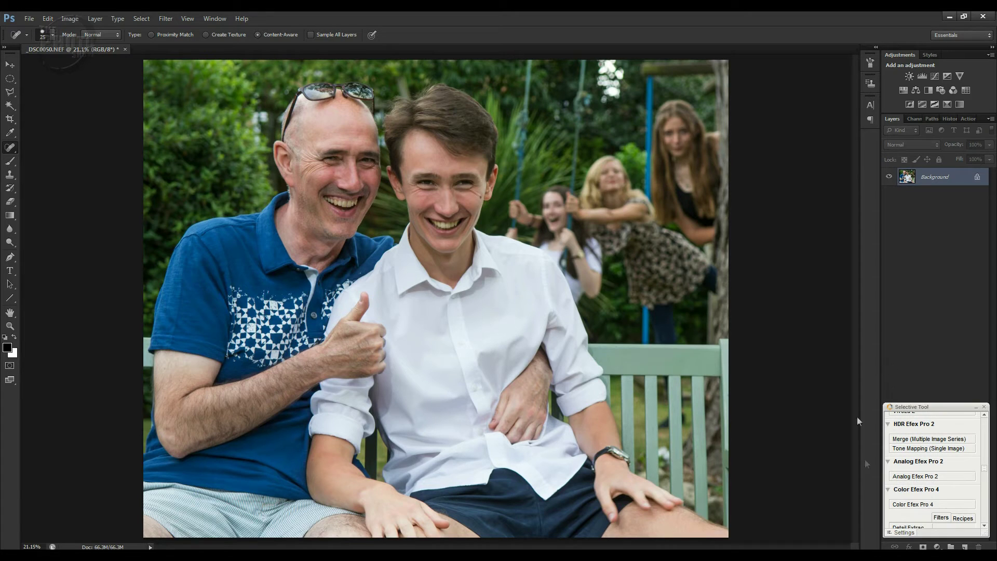
left_click_drag(984, 469, 985, 507)
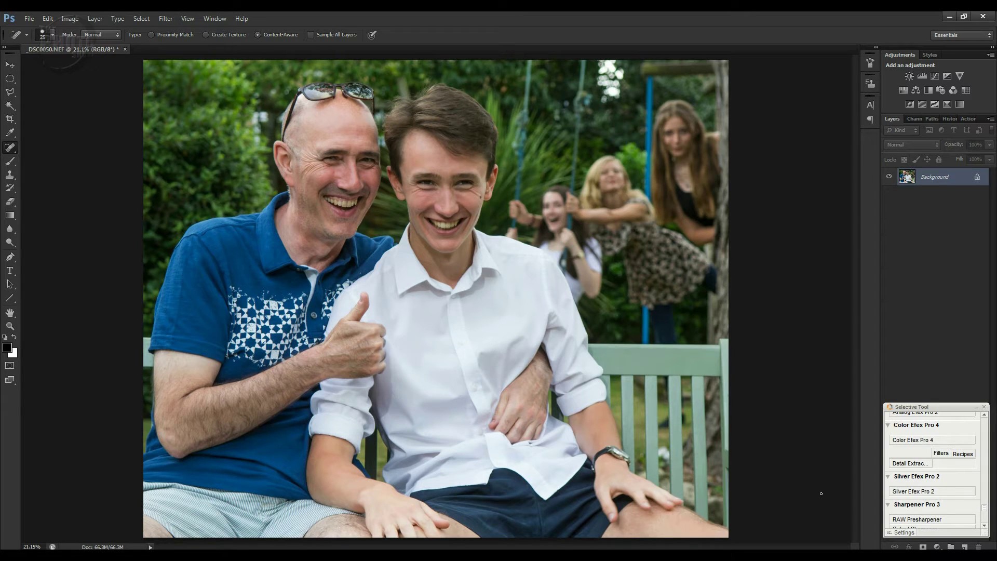
left_click(911, 492)
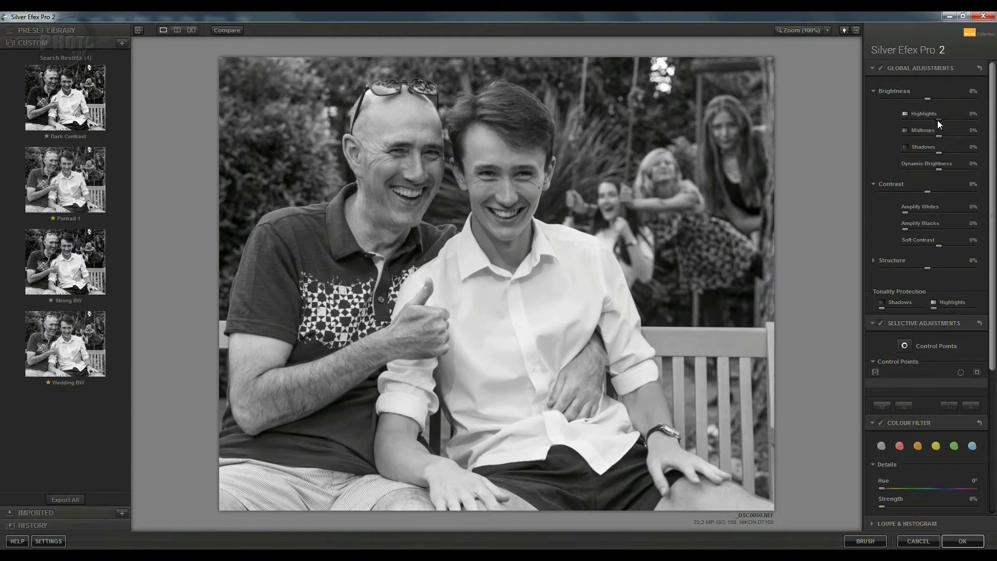
- Adjust the global brightness: Highlights -30%, Midtones -8%, Shadows 15% and Dynamic Brightness 19%
left_click_drag(930, 123, 927, 122)
left_click_drag(930, 136, 933, 136)
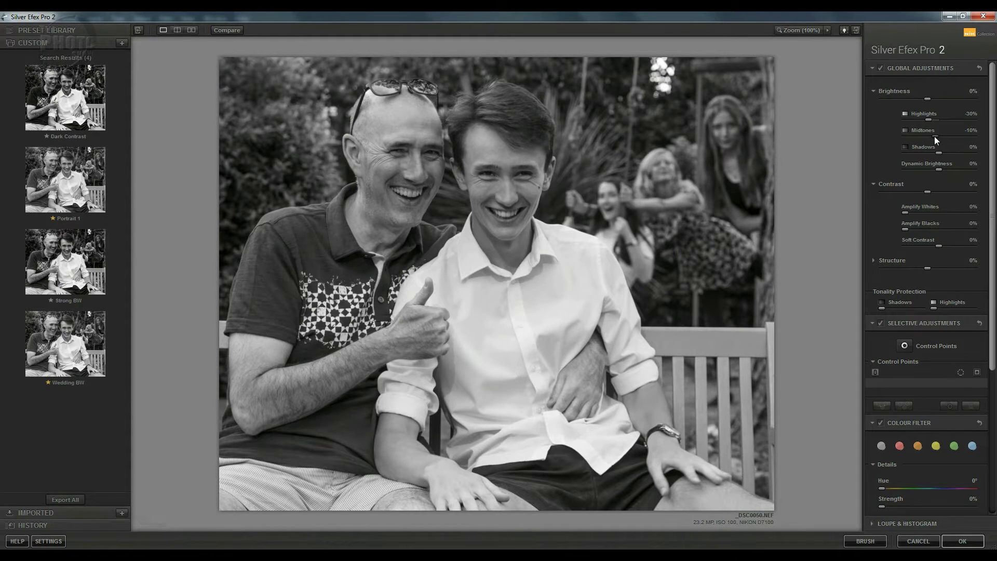
left_click(943, 169)
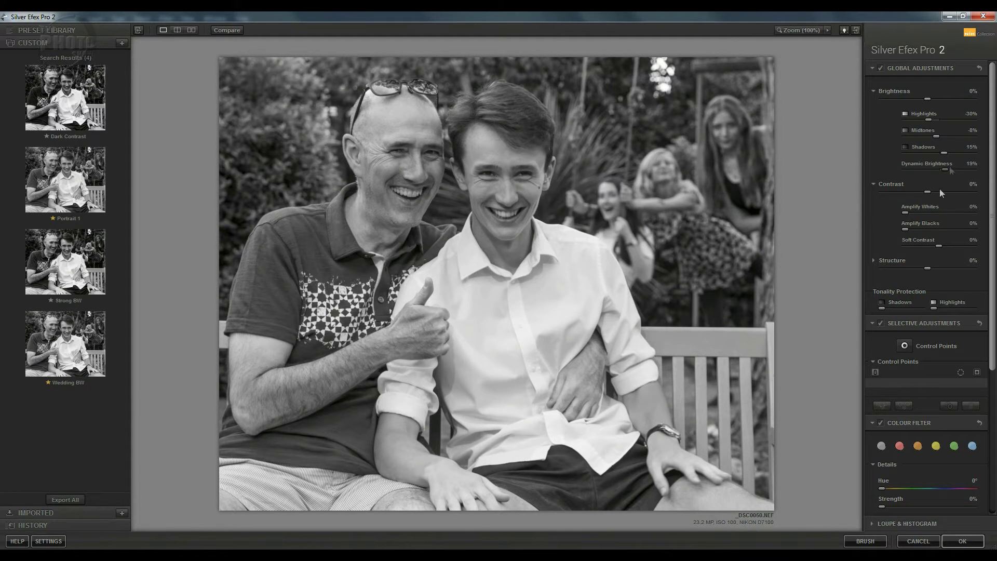
- Set Amplify Blacks to 24% and Soft Contrast to 10%, fine-tune Structure and Dynamic Brightness, and apply the black-and-white conversion
left_click(914, 229)
left_click_drag(916, 228, 918, 228)
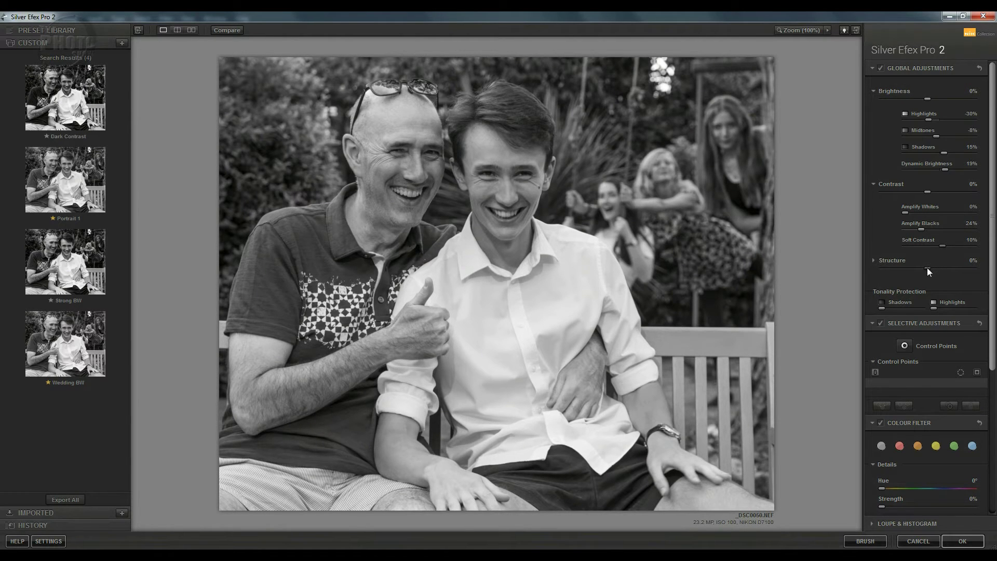
left_click_drag(930, 267, 931, 266)
left_click_drag(948, 169, 948, 169)
left_click(966, 541)
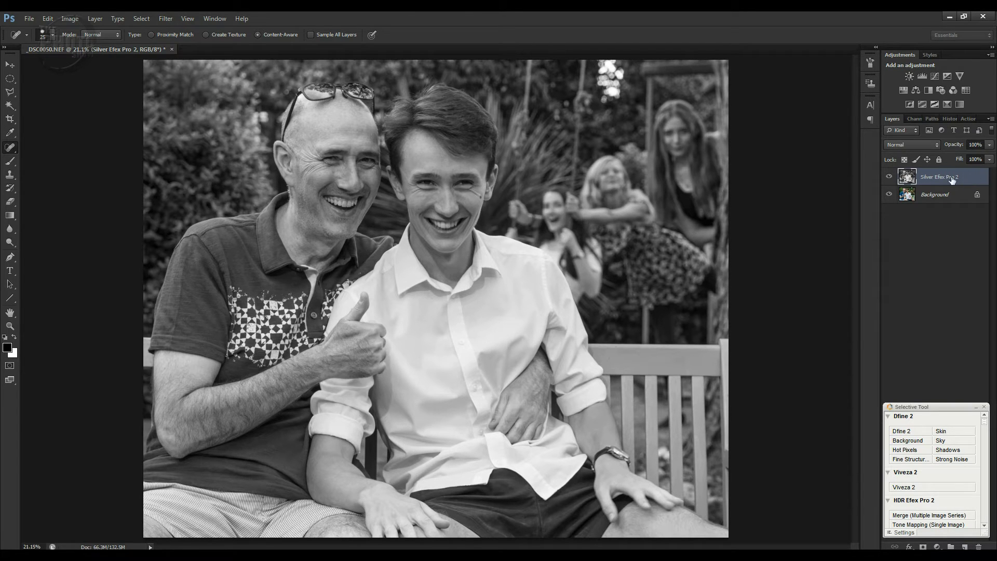
- Compare the black-and-white layer with the colour original by toggling its visibility, and merge the layers
left_click(889, 177)
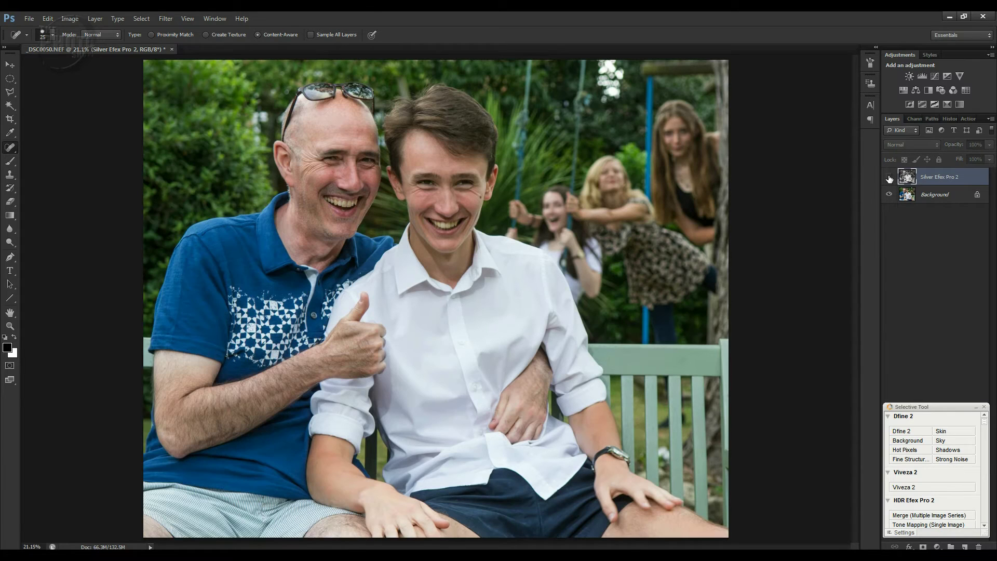
left_click(888, 178)
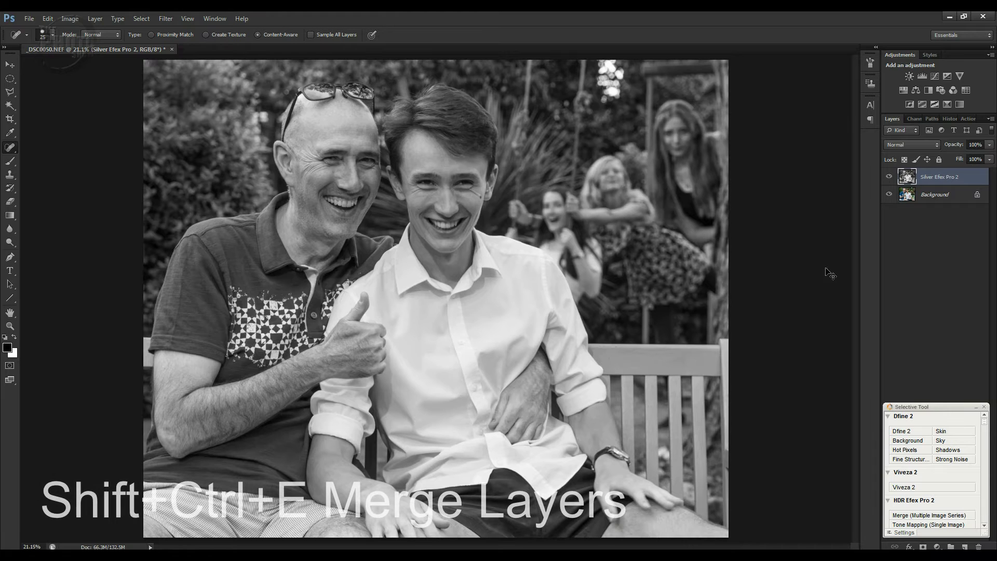
key("ctrl+shift+e")
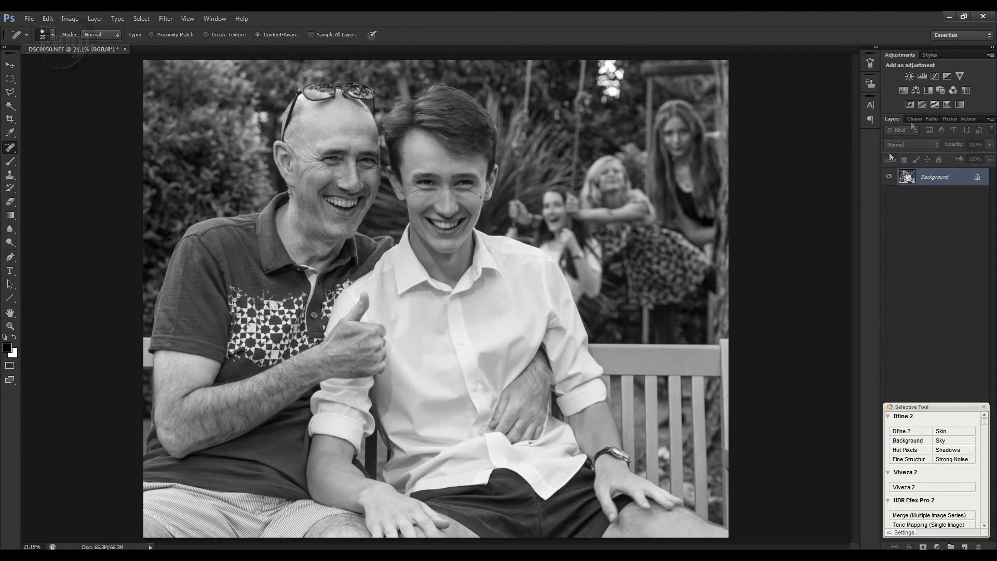
- Add a Curves adjustment layer, move the black point slightly inward, map input 180 to output 188, and compare before and after
left_click(935, 76)
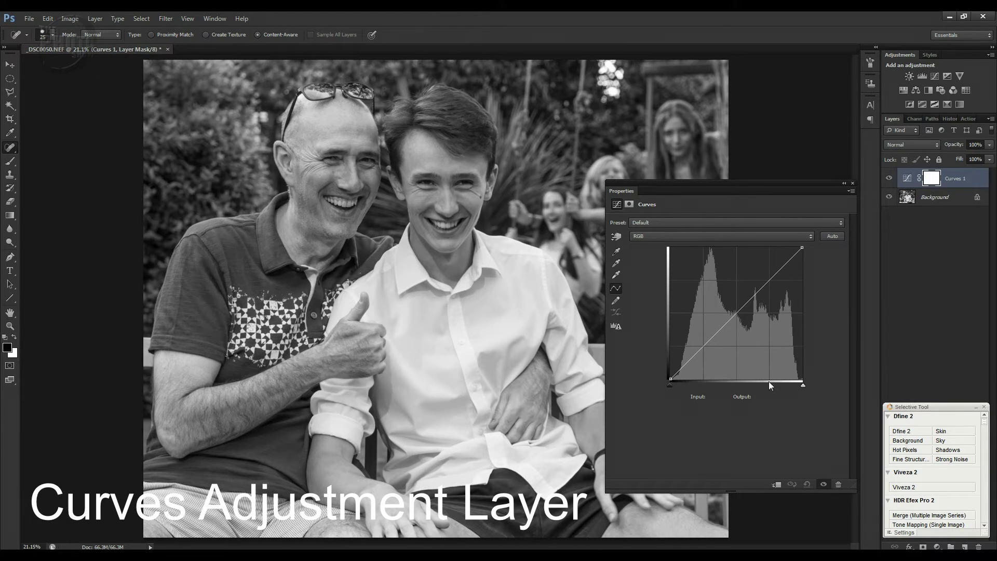
left_click_drag(670, 385, 674, 385)
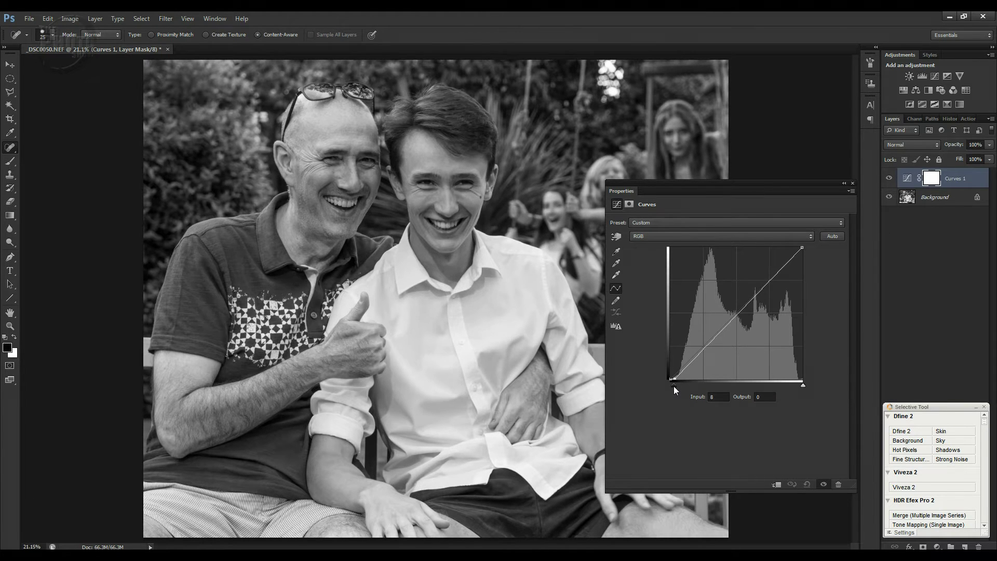
left_click_drag(674, 385, 675, 386)
left_click_drag(767, 283, 763, 281)
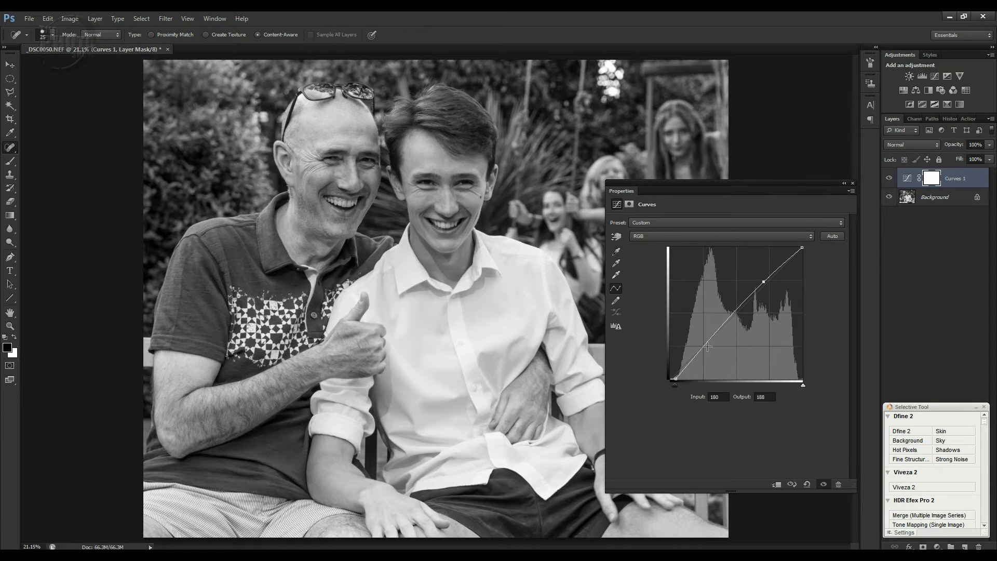
left_click(853, 182)
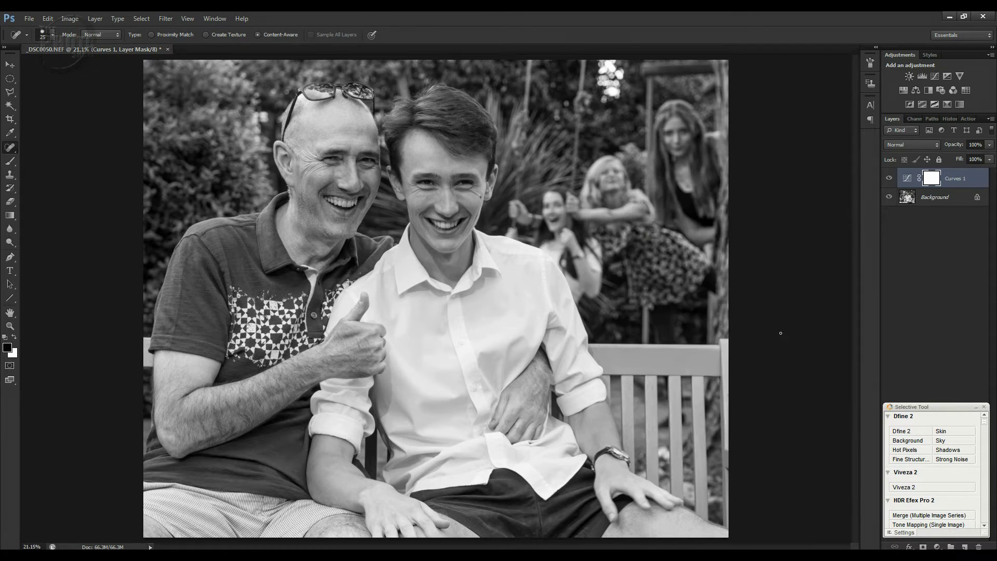
left_click(888, 179)
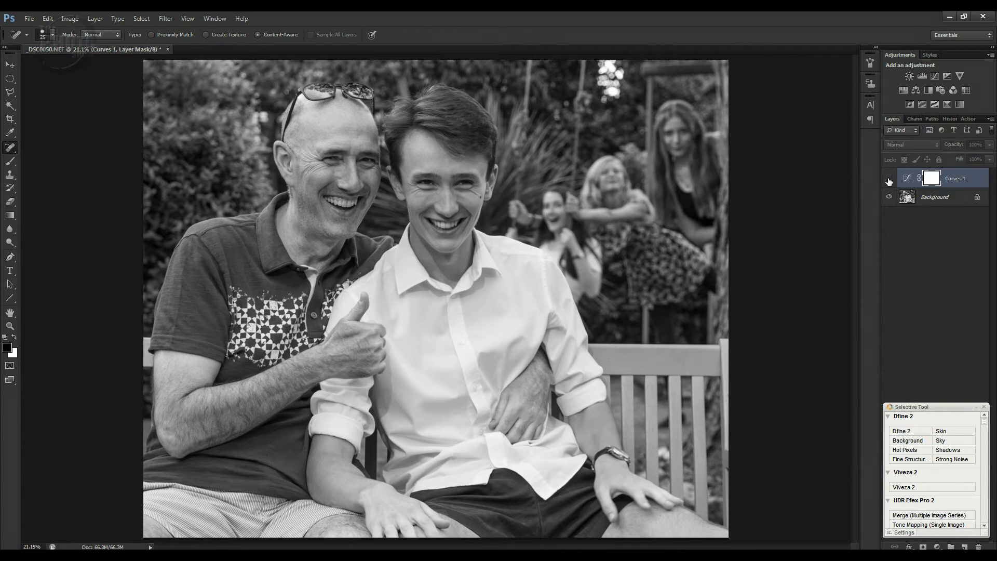
left_click(889, 180)
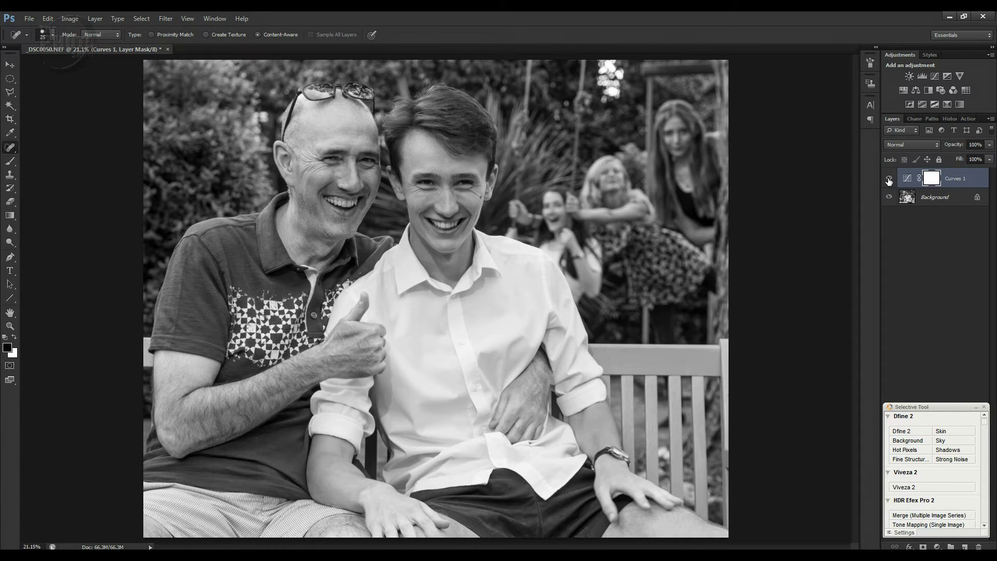
- Compare the photo with and without the Curves adjustment, and merge all layers into the background
left_click(888, 180)
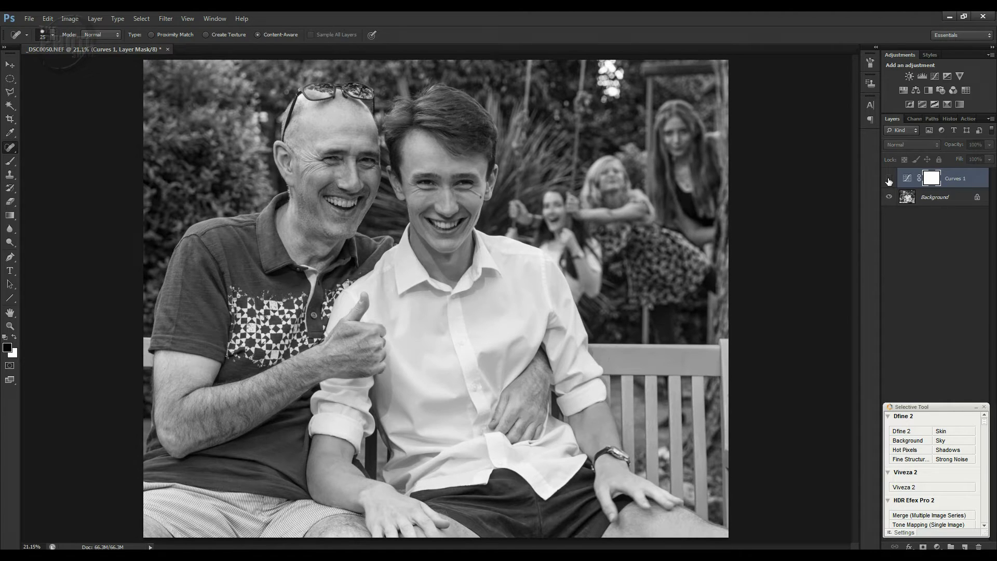
left_click(888, 179)
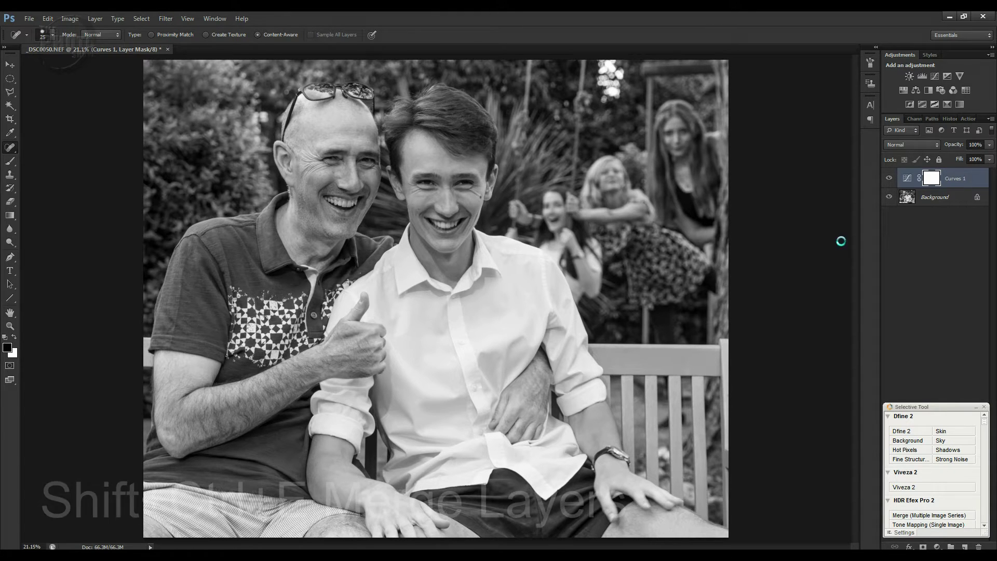
key("ctrl+shift+e")
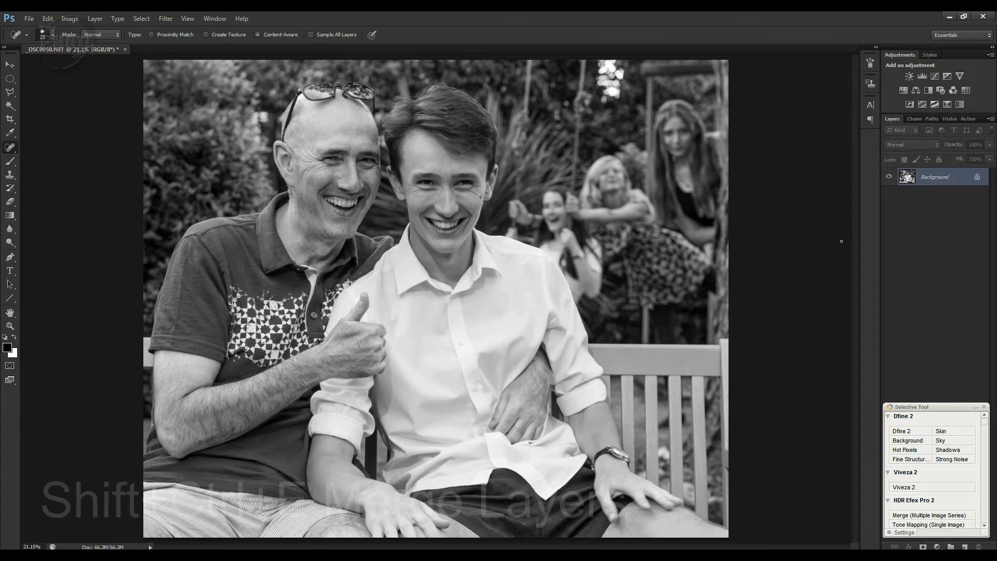
- Duplicate the merged background layer and open the Unsharp Mask filter on the copy with both faces in view
key("ctrl+j")
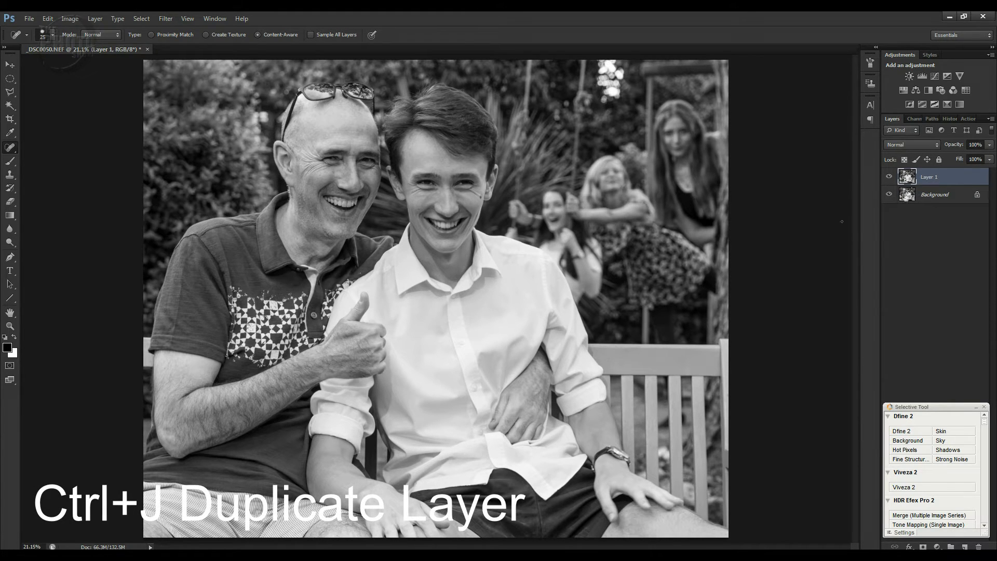
key("z")
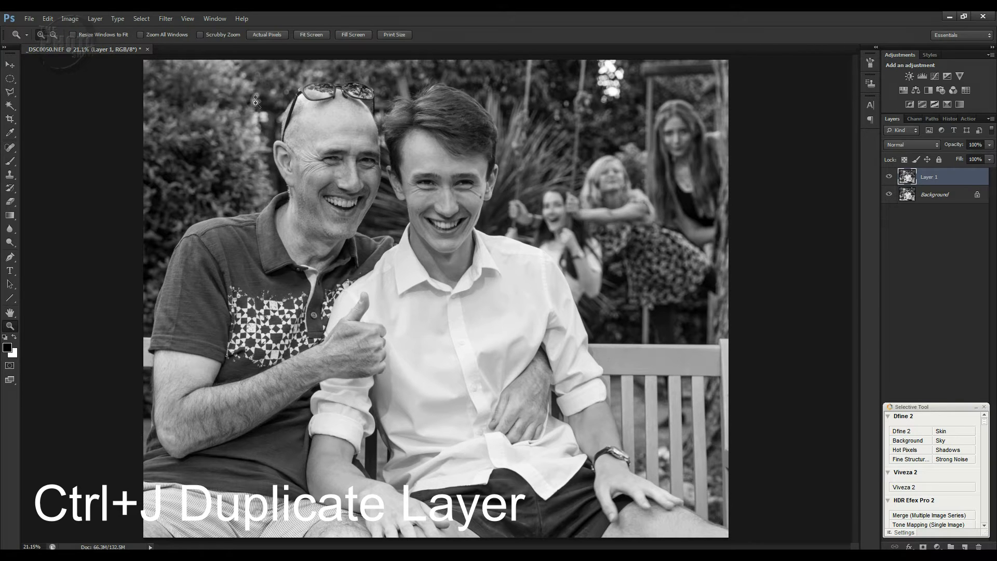
left_click_drag(256, 92, 626, 387)
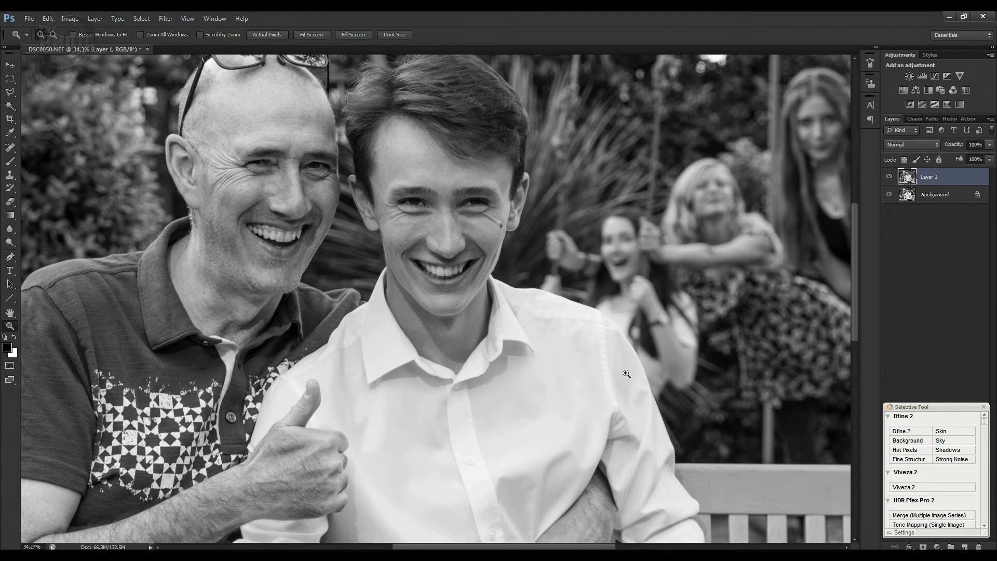
key("space")
left_click_drag(562, 285, 582, 328)
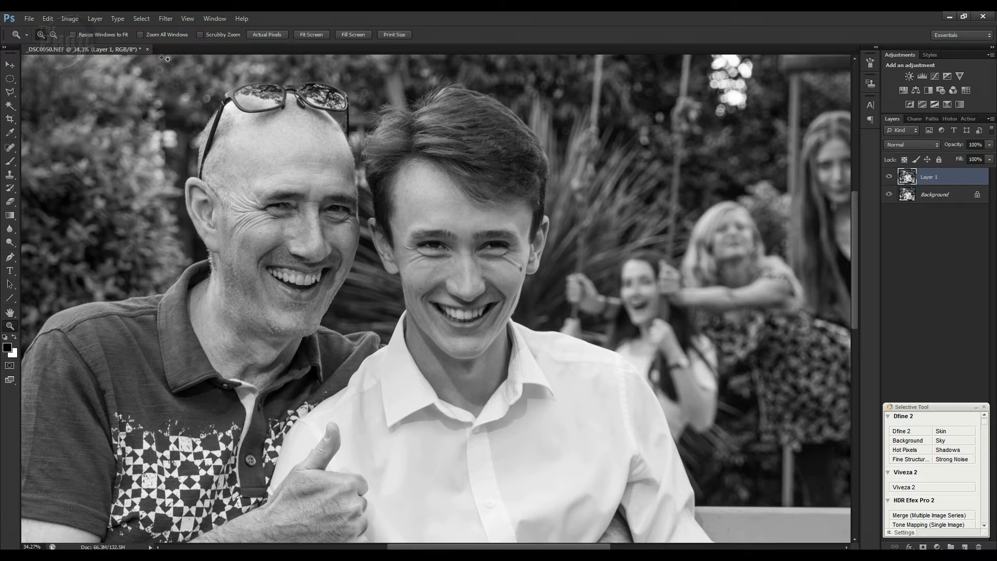
left_click(164, 20)
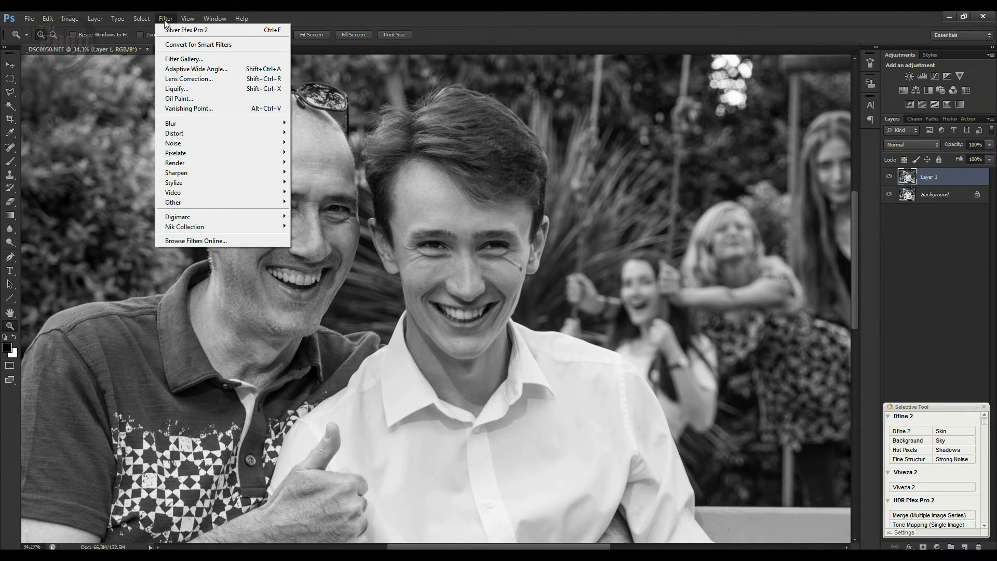
mouse_move(185, 171)
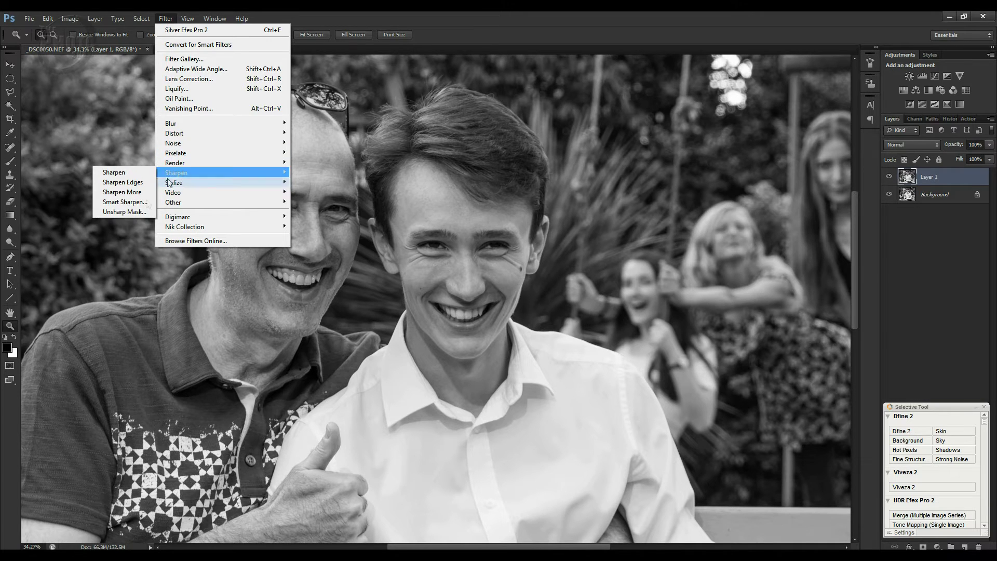
left_click(132, 212)
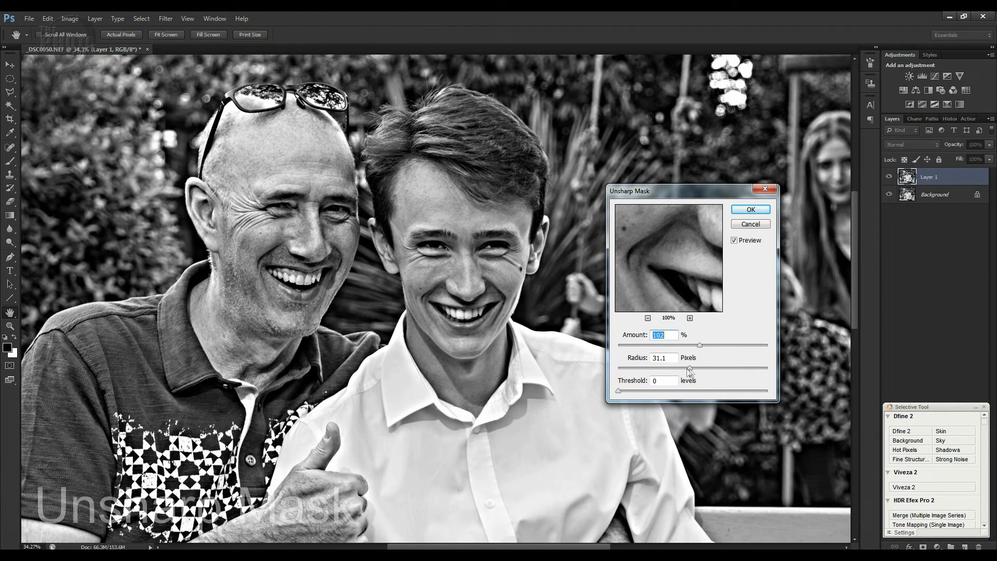
- Reduce the Unsharp Mask Radius to 0.1 pixels and Amount to 1%, and centre the filter preview on an eye
left_click_drag(689, 368, 595, 366)
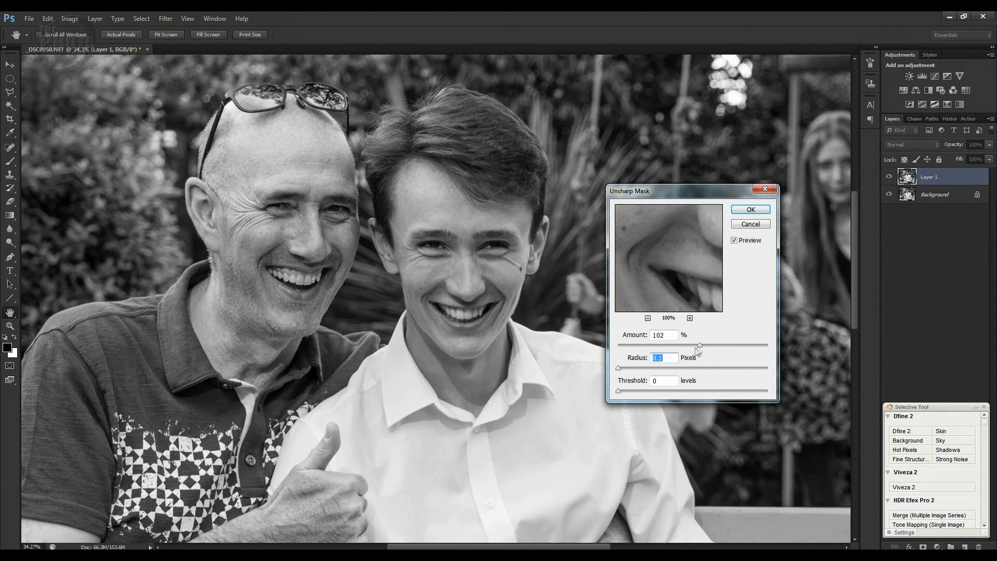
left_click_drag(699, 345, 588, 347)
left_click_drag(696, 196, 681, 198)
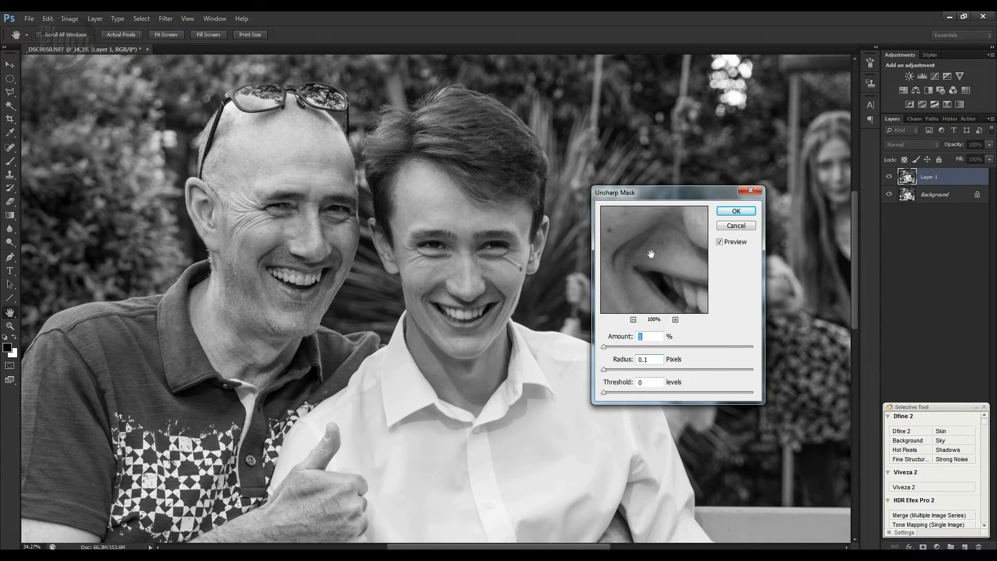
left_click_drag(650, 254, 663, 285)
left_click_drag(654, 234, 632, 293)
left_click_drag(642, 257, 679, 291)
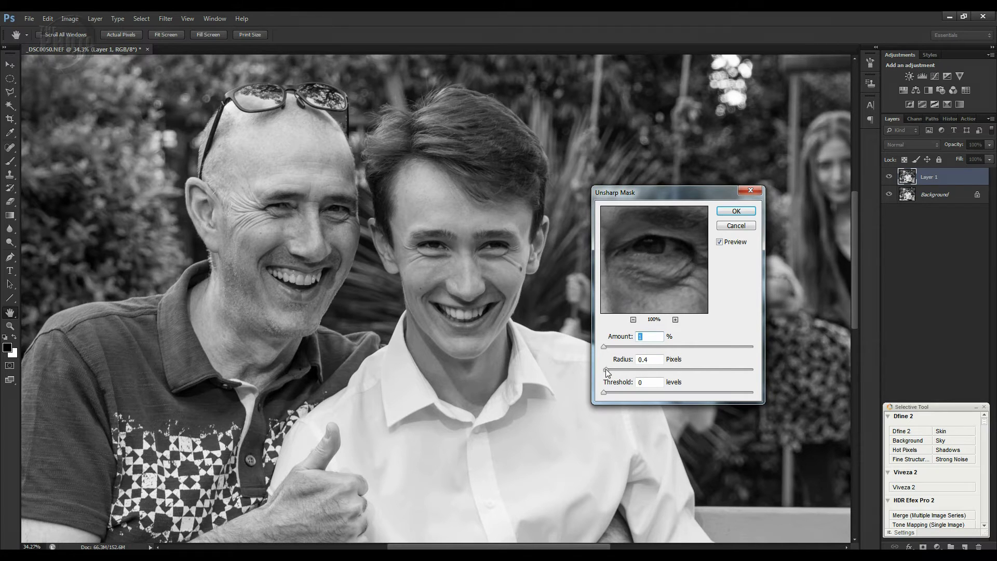
- Raise the Unsharp Mask Radius slightly and set the Amount to 100%
left_click_drag(607, 369, 608, 369)
key("Tab")
left_click_drag(613, 342, 671, 340)
type("100")
key("Tab")
- Compare the sharpening with the preview off and on, fine-tune the Amount, and apply the Unsharp Mask
left_click(720, 243)
left_click(720, 242)
left_click(720, 242)
left_click_drag(622, 338, 628, 337)
key("Tab")
left_click(720, 241)
left_click(720, 242)
left_click(720, 242)
left_click(720, 241)
left_click(729, 214)
- Compare the whole photo with the sharpened layer hidden and shown, merge the layers, and dismiss the system notification
key("z")
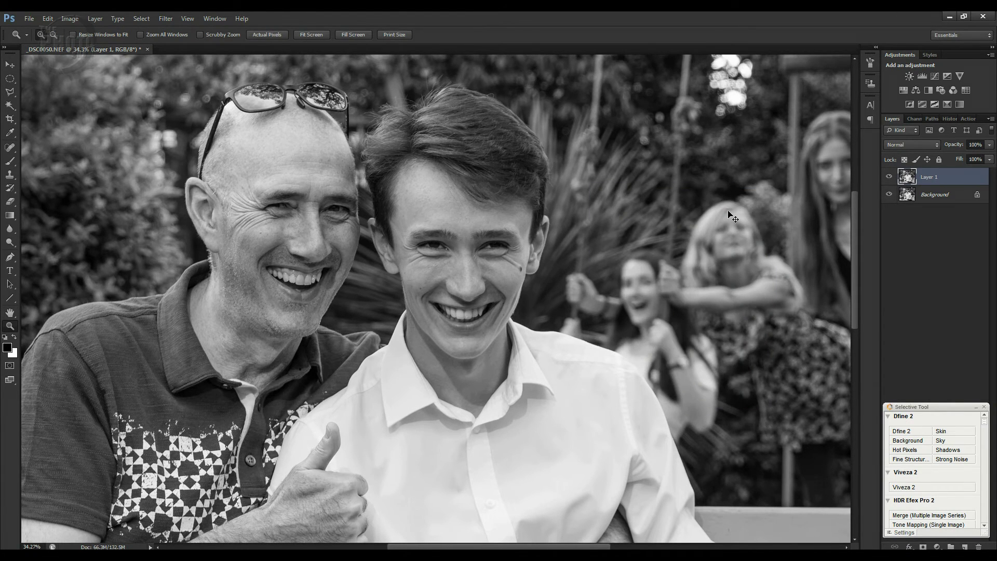
key("ctrl+0")
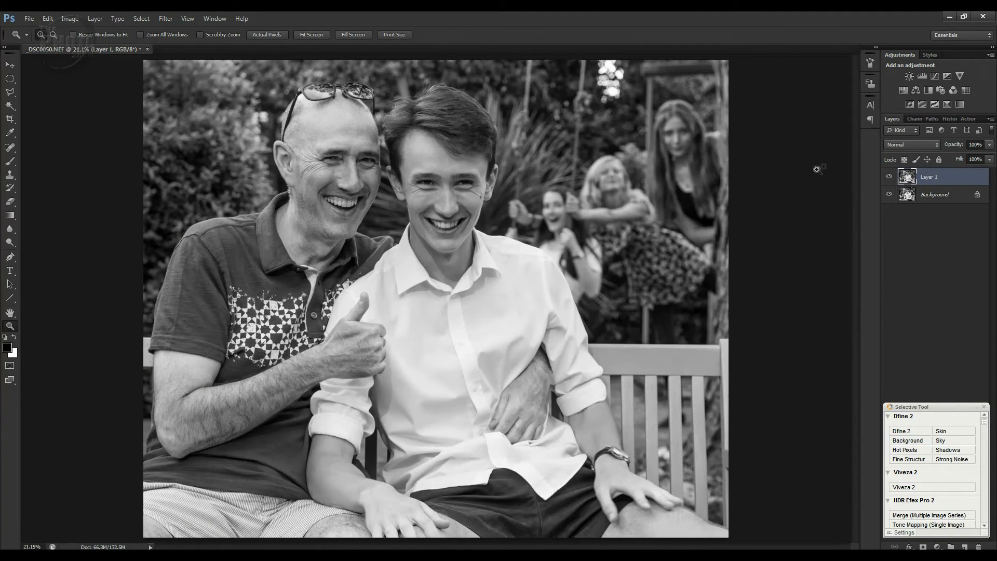
left_click(890, 177)
left_click(890, 178)
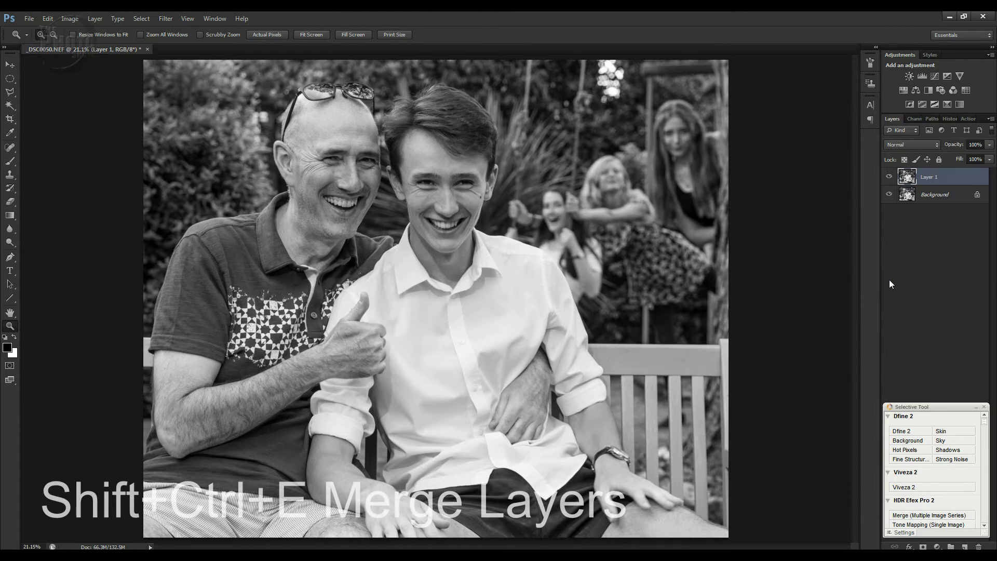
key("shift+ctrl+e")
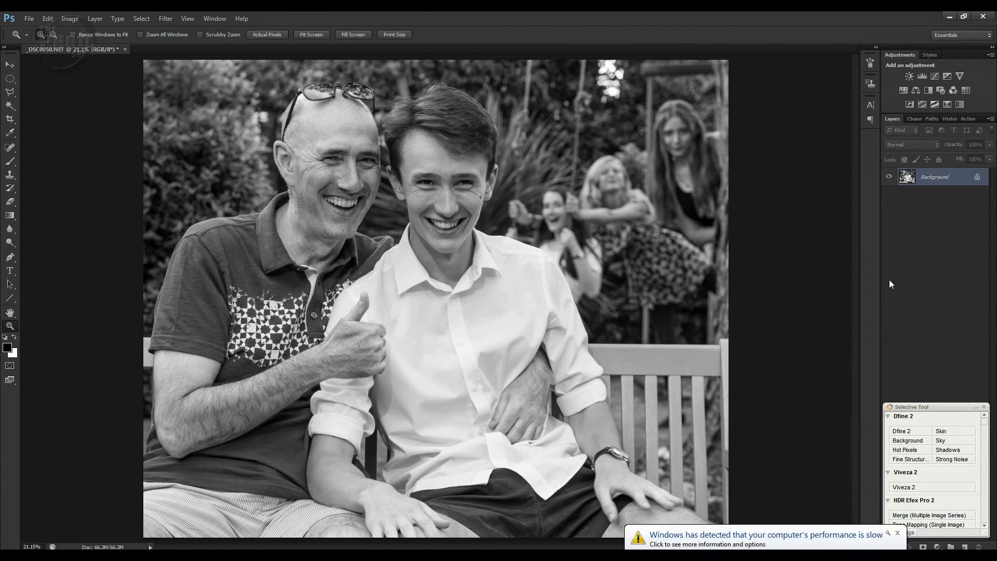
left_click(897, 533)
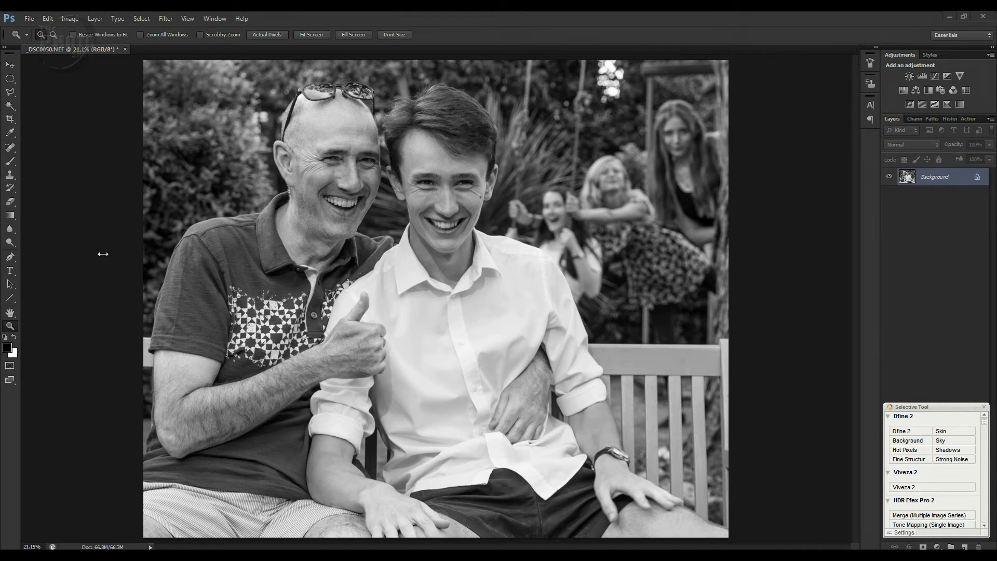
- Open the Canvas Size settings and change the width and height units to inches
left_click(70, 20)
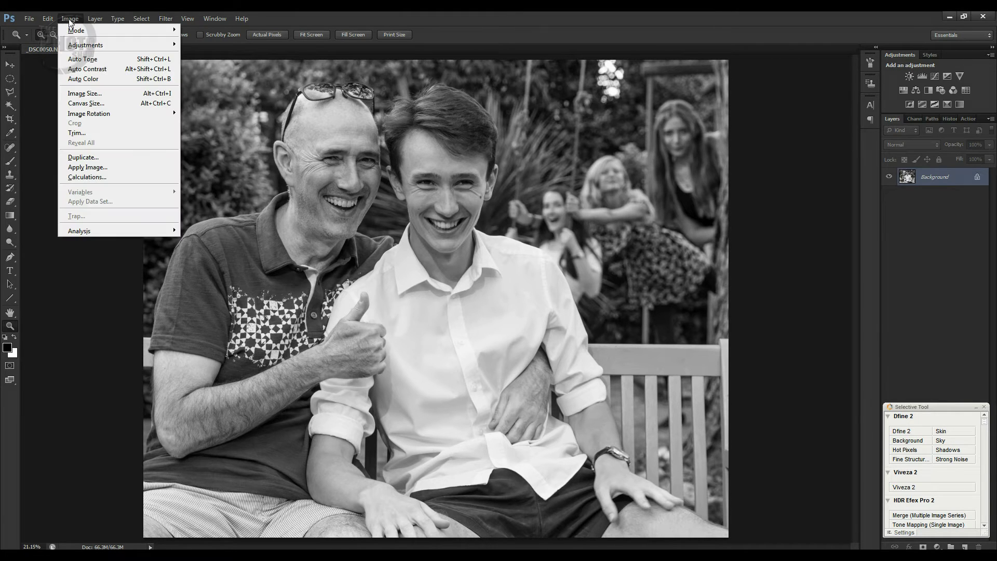
mouse_move(45, 21)
left_click(82, 105)
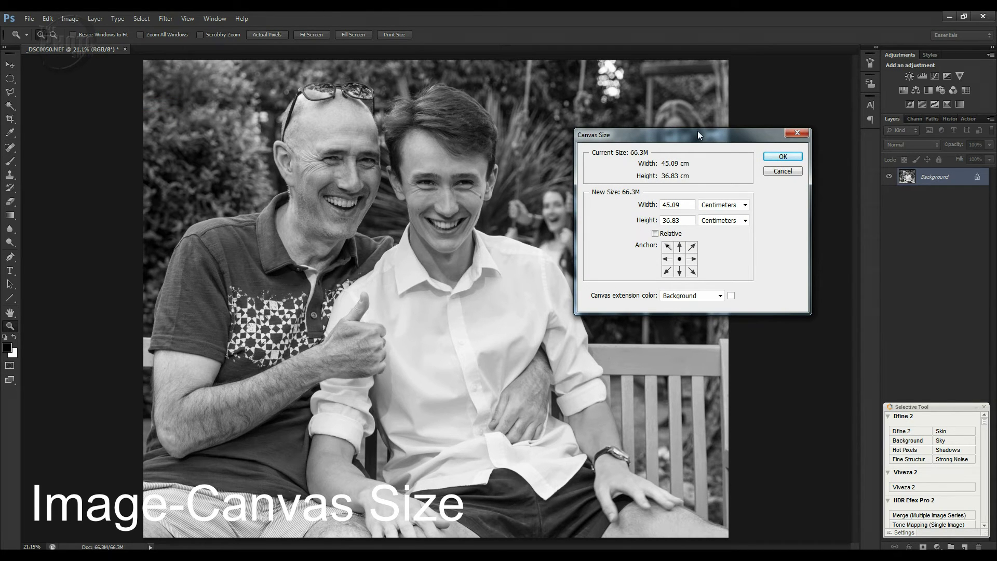
left_click_drag(697, 133, 651, 175)
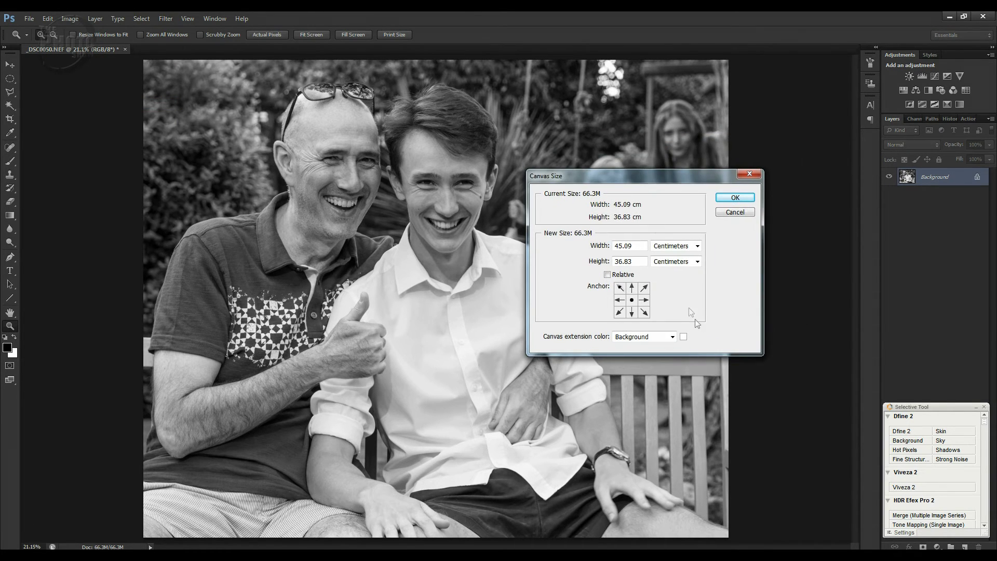
left_click(697, 245)
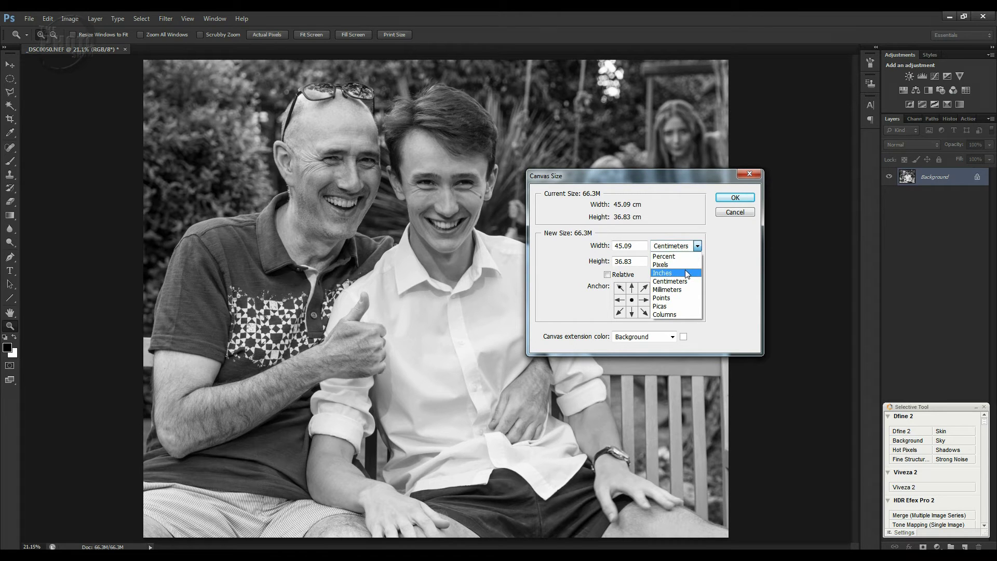
left_click(684, 272)
left_click(697, 261)
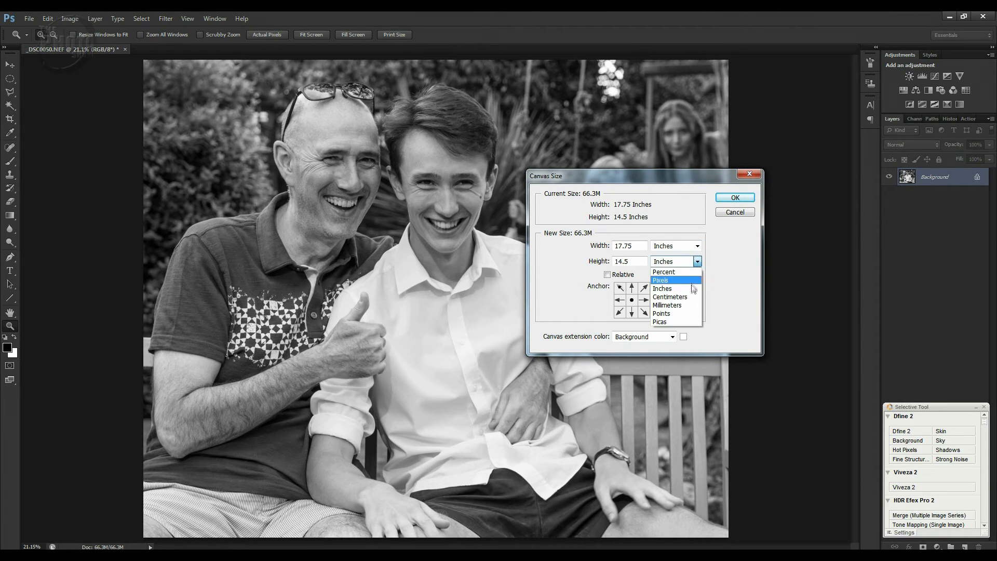
left_click(669, 288)
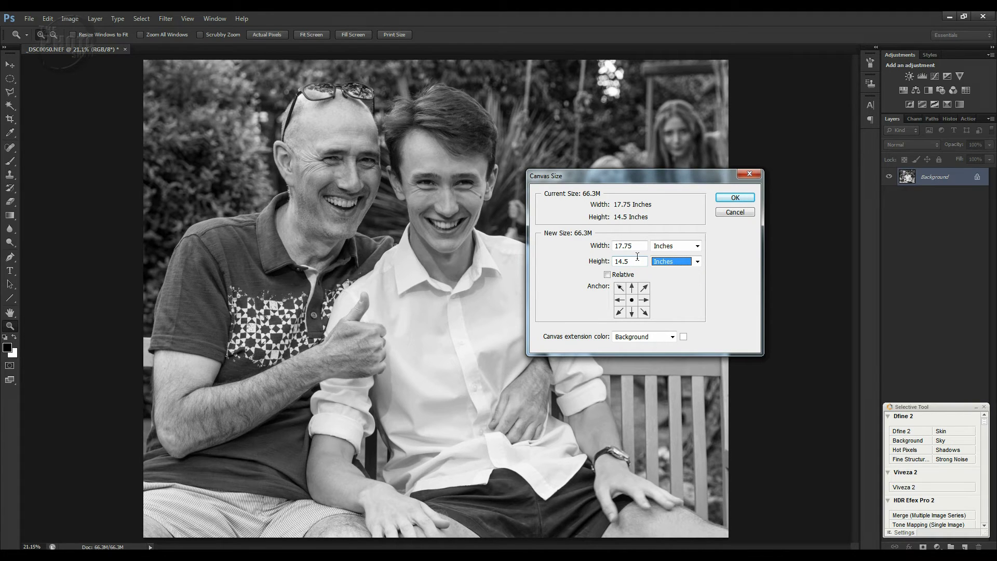
- Enlarge the canvas to 20 x 16 inches with a centre anchor to add a border around the photo
double_click(627, 246)
type("20")
left_click(631, 260)
left_click(600, 262)
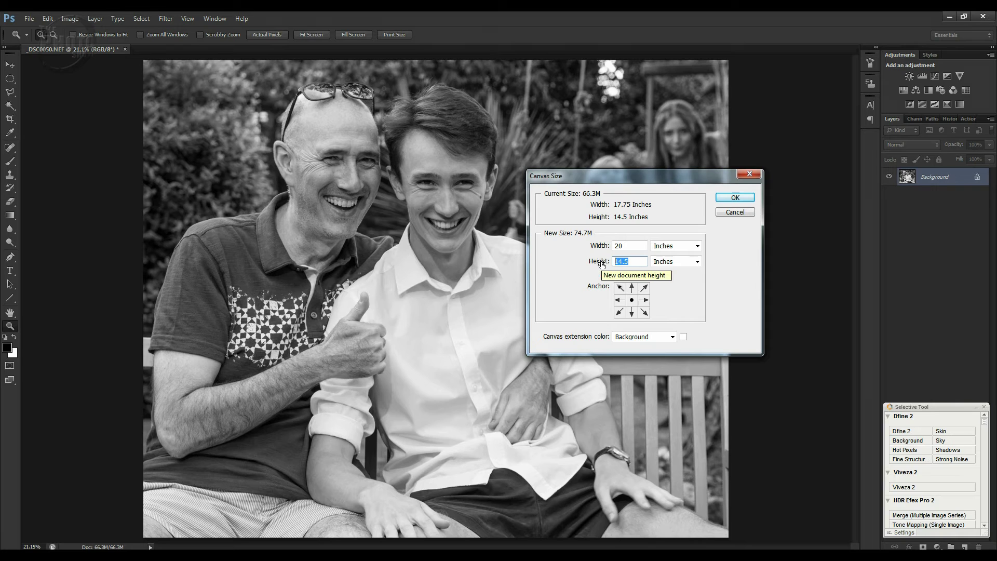
type("16")
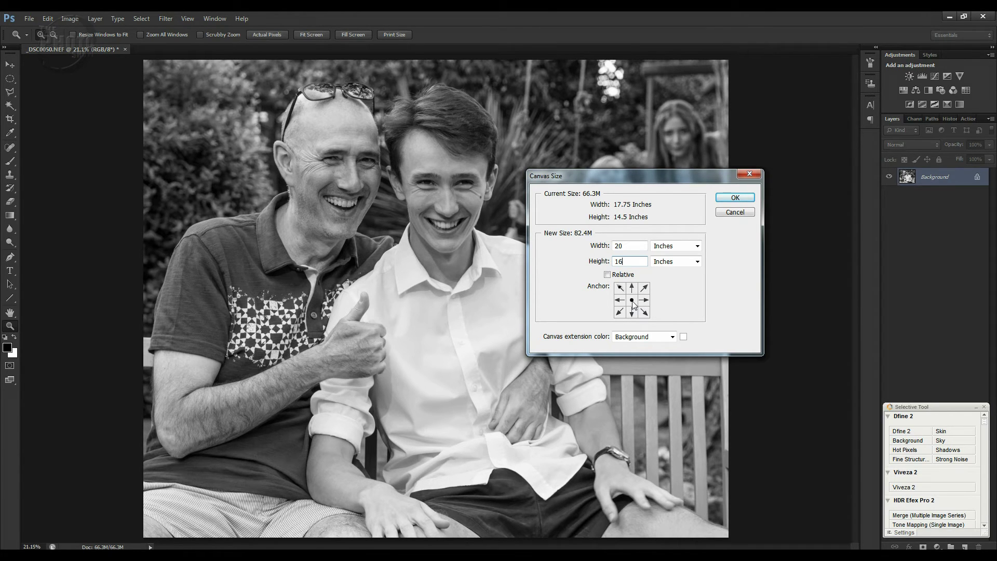
left_click(735, 198)
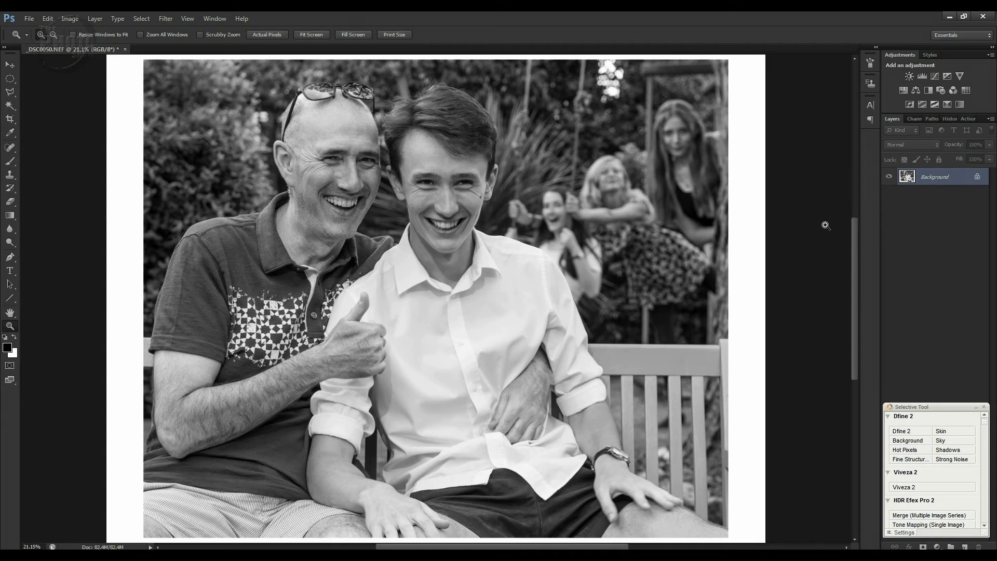
- Start saving a copy in the prints folder, naming the file with the subject's first name followed by 050 20x16
key("ctrl+shift+s")
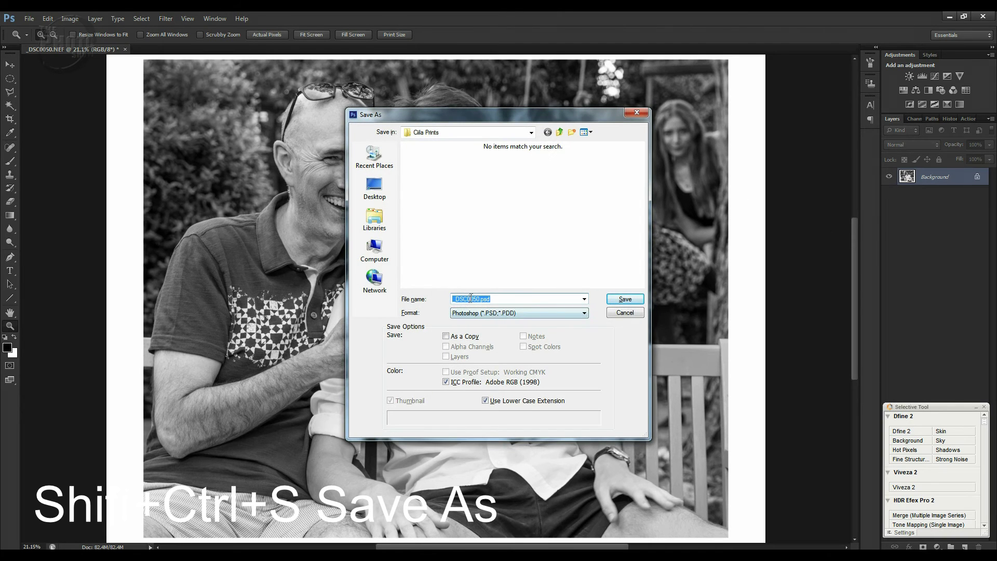
left_click_drag(471, 299, 428, 299)
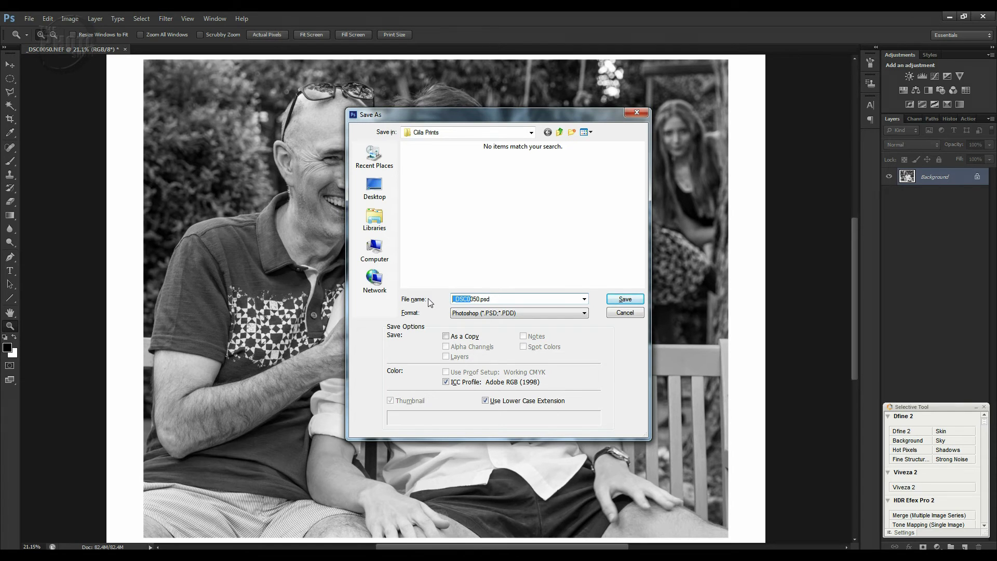
type("Liam")
left_click_drag(487, 299, 475, 299)
type("20")
key("BackSpace")
key("BackSpace")
type("20x16")
- Save the file as a JPEG with Maximum quality and the Baseline ("Standard") format option
left_click(581, 314)
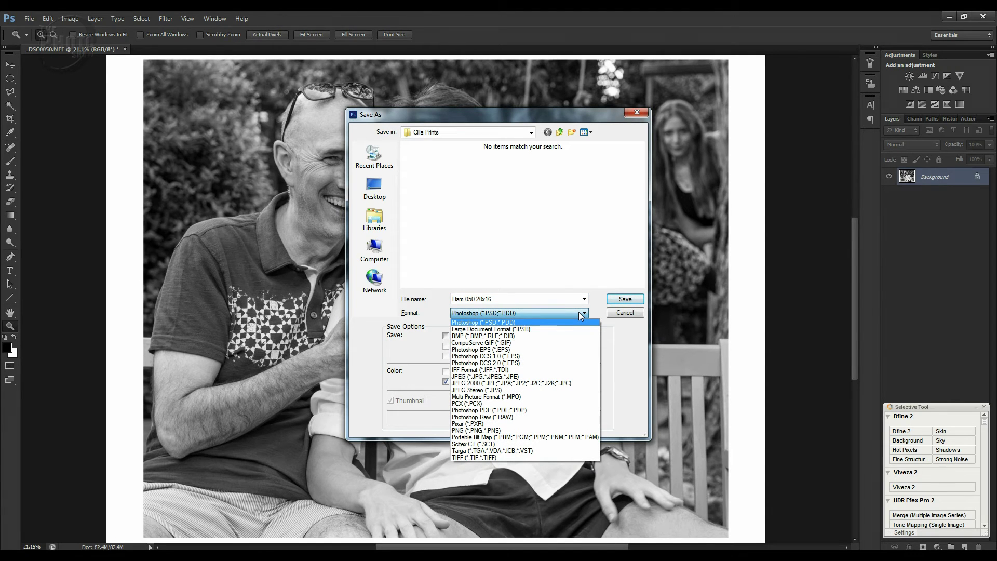
left_click(537, 377)
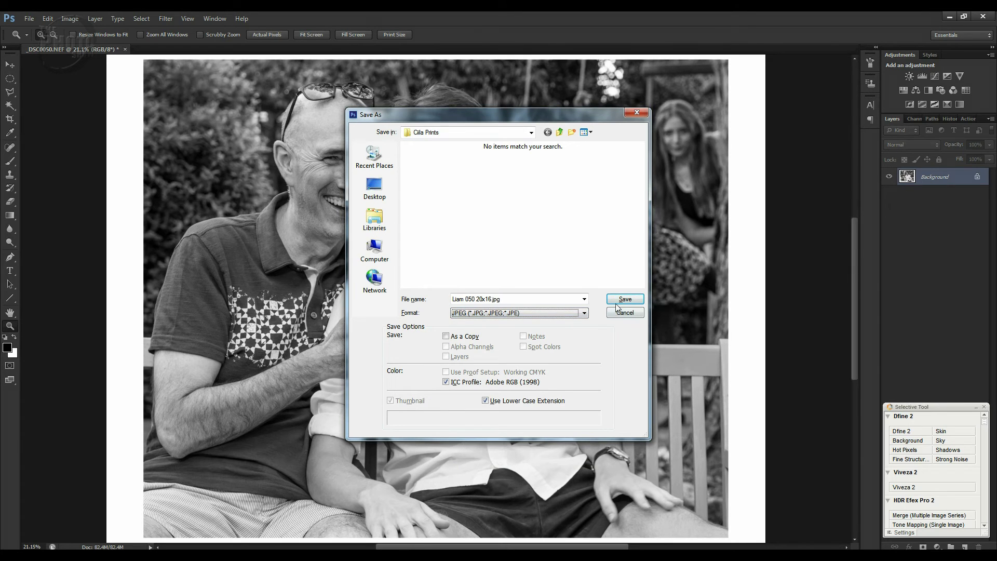
left_click(623, 300)
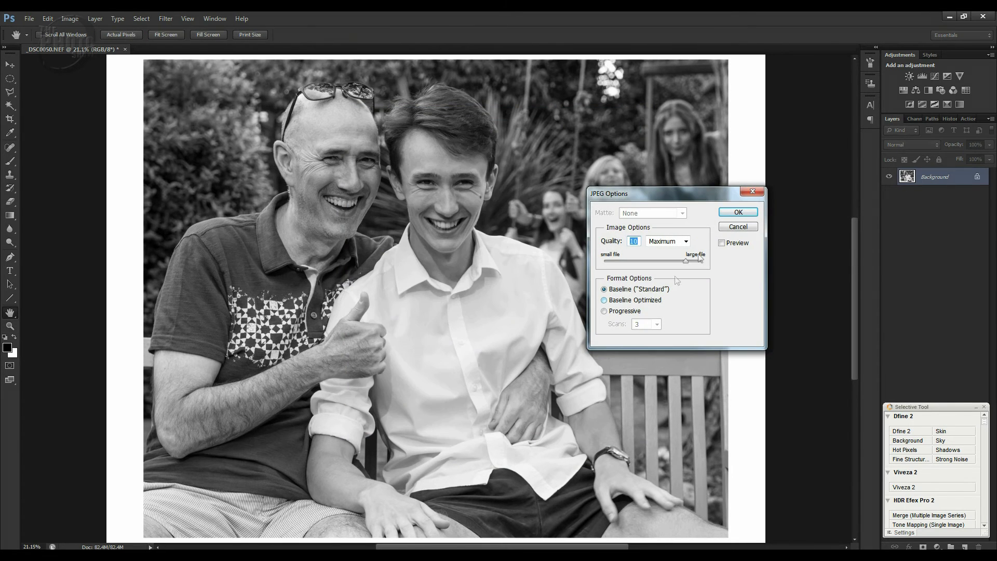
left_click(738, 213)
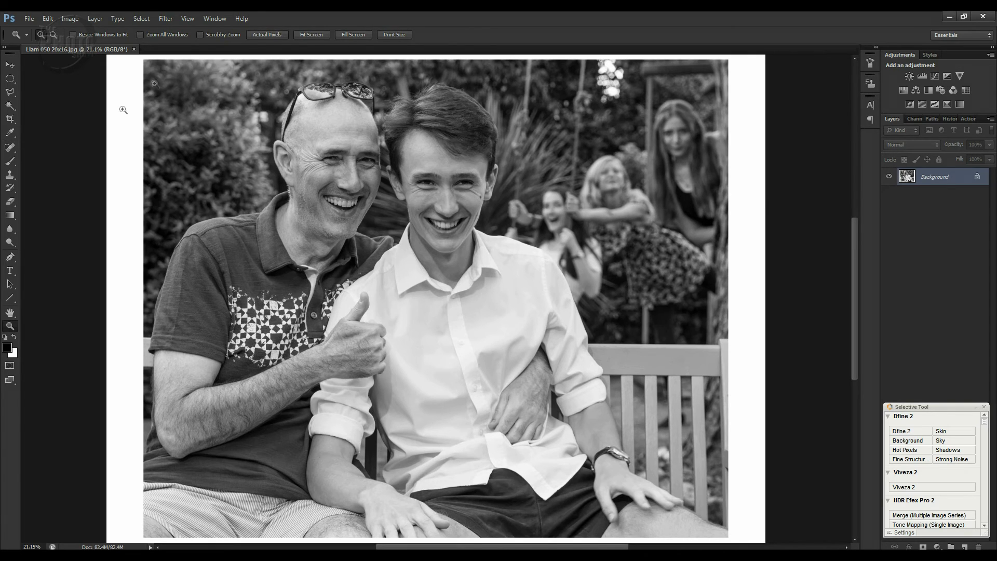
left_click(30, 20)
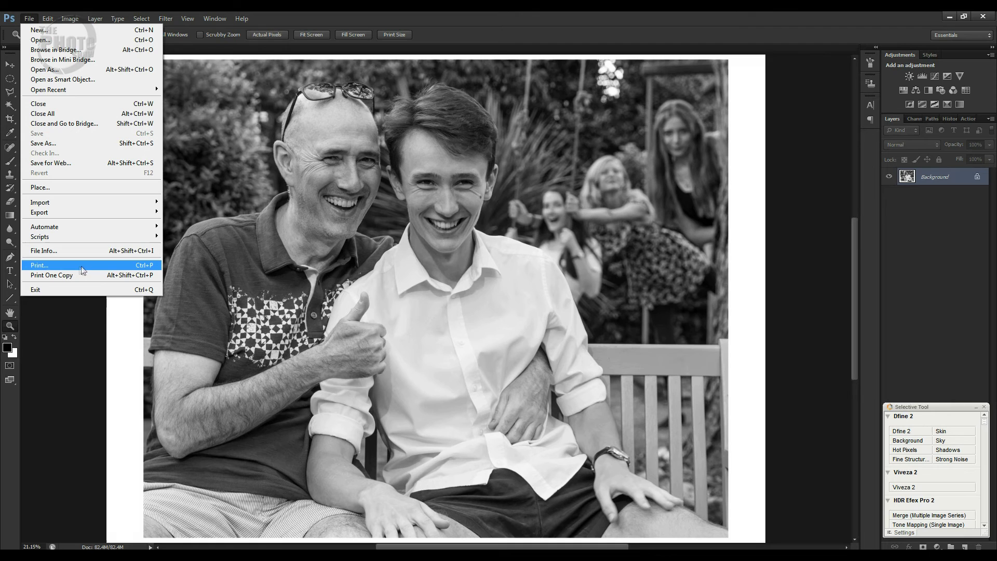
left_click(42, 401)
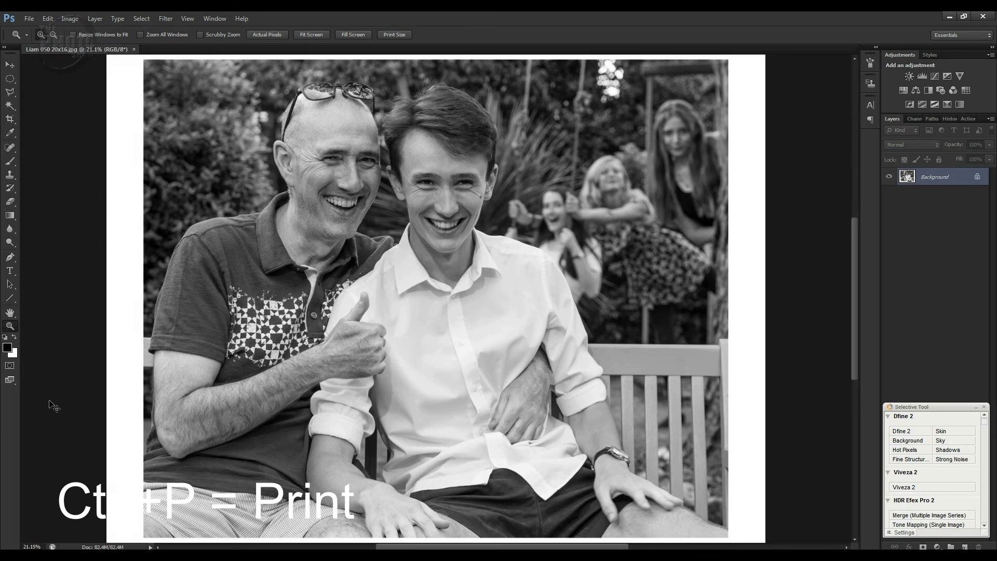
- Open the print settings for the bordered photo and enable Scale to Fit Media so the whole image fits the paper
key("ctrl+p")
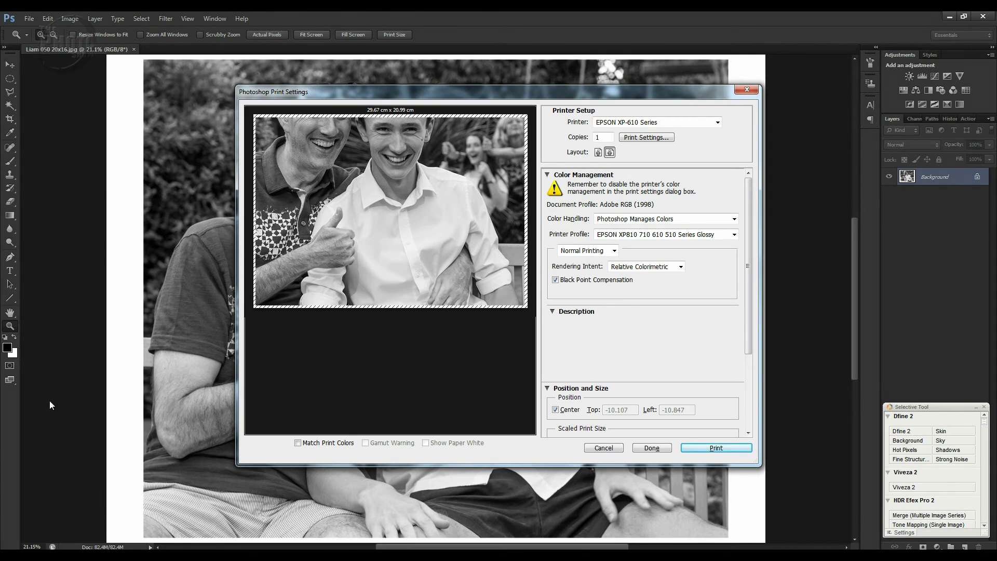
left_click_drag(504, 88, 549, 95)
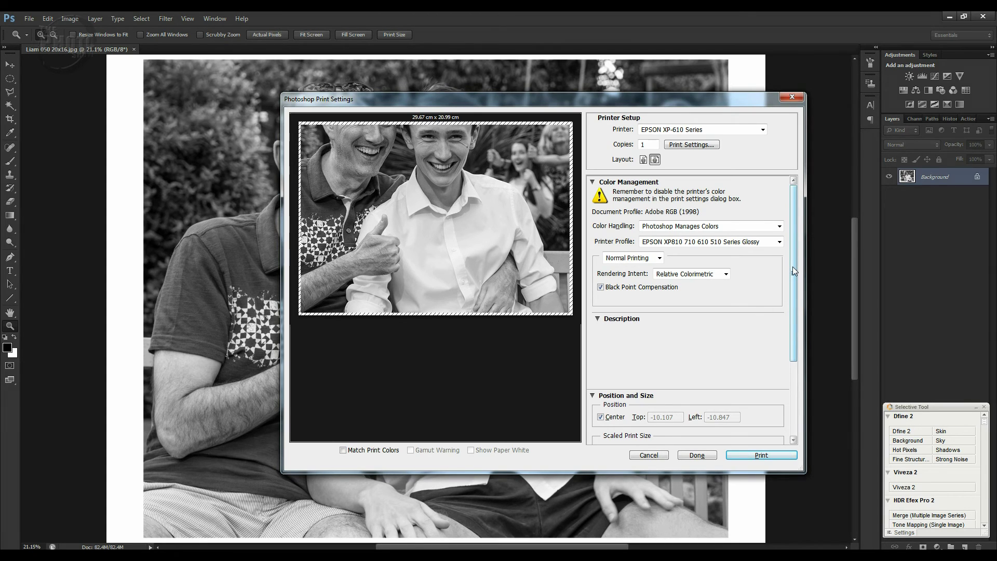
left_click_drag(793, 267, 796, 354)
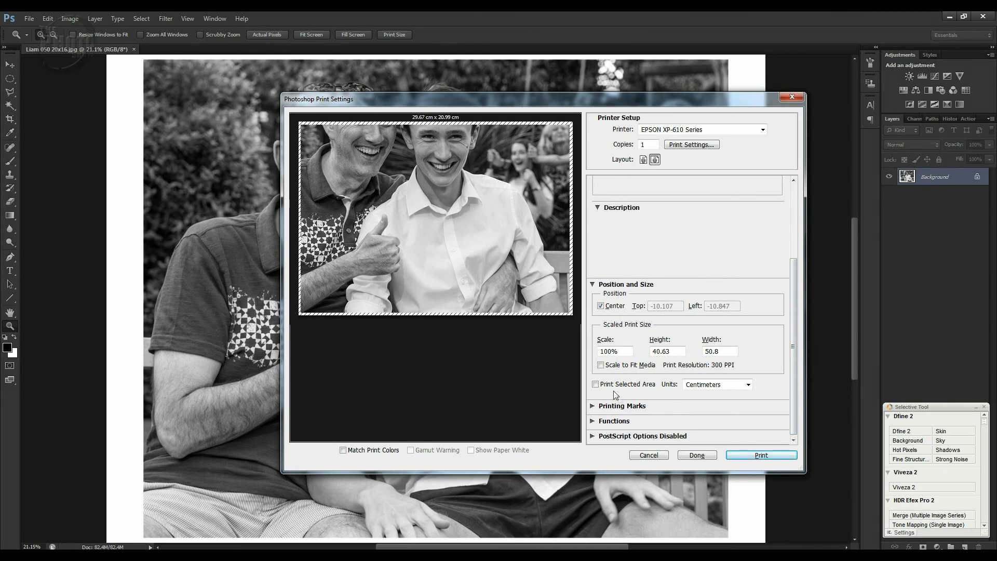
left_click(601, 365)
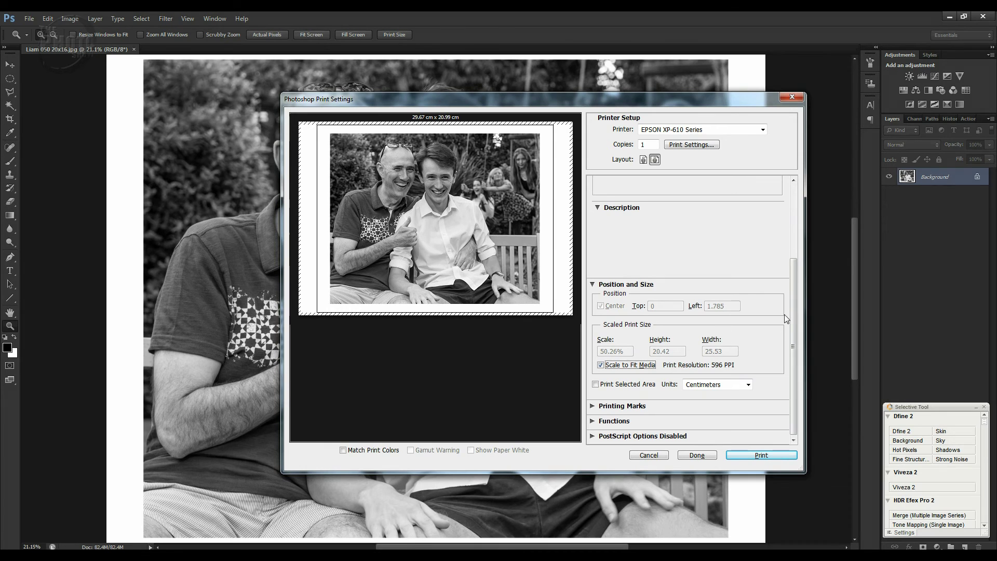
- Open the EPSON XP-610 Series printer properties and choose Epson Premium Glossy as the paper type
left_click_drag(792, 315, 794, 212)
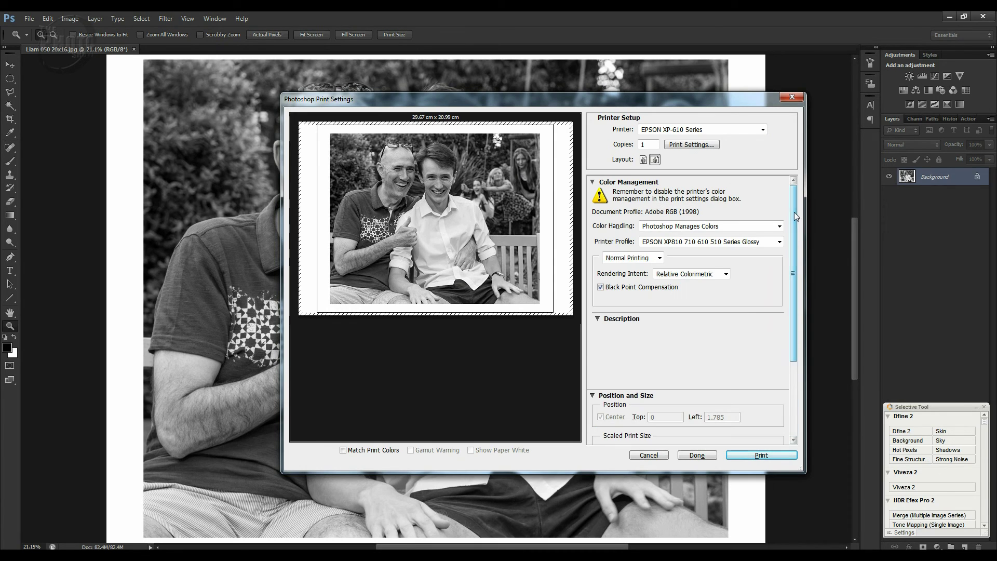
left_click(691, 145)
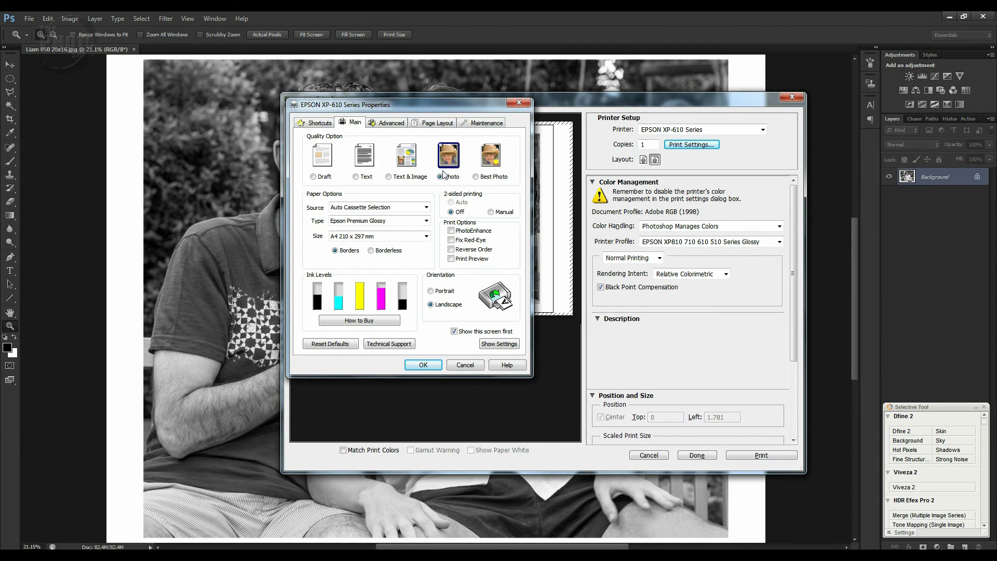
left_click(426, 221)
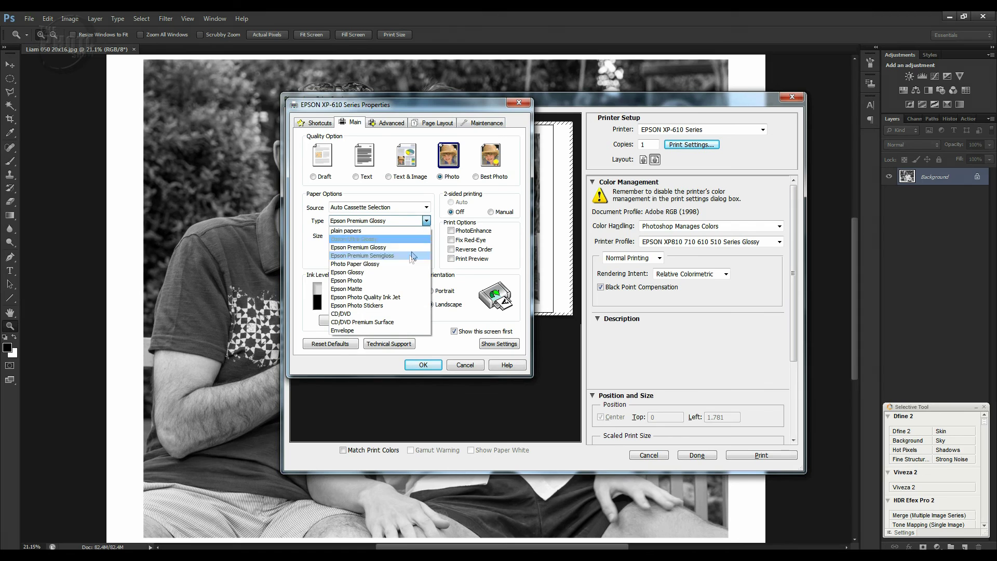
left_click(392, 246)
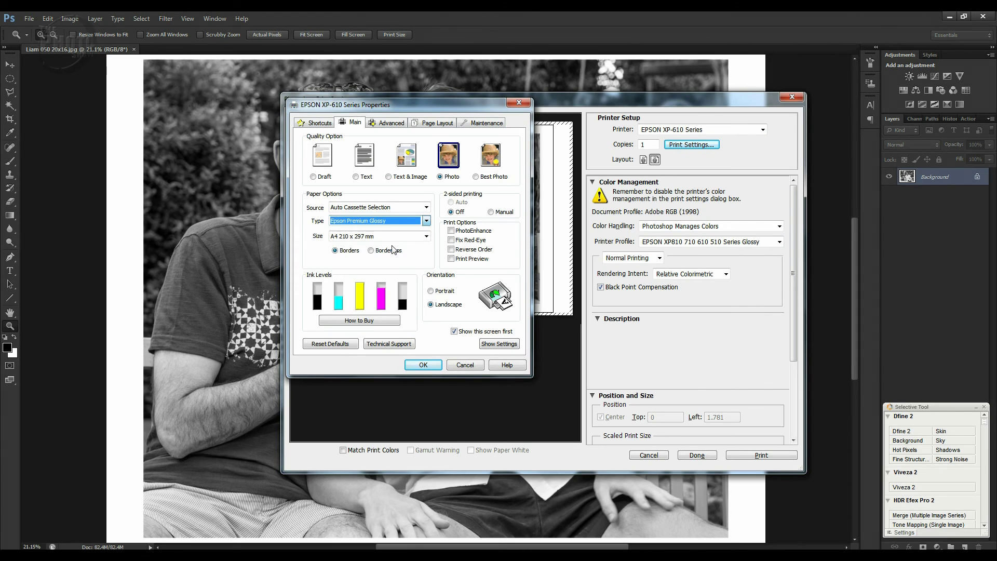
- Set the printer's color management to ICM with Off (No Color Adjustment), accept the printer properties and print the photo
left_click(390, 125)
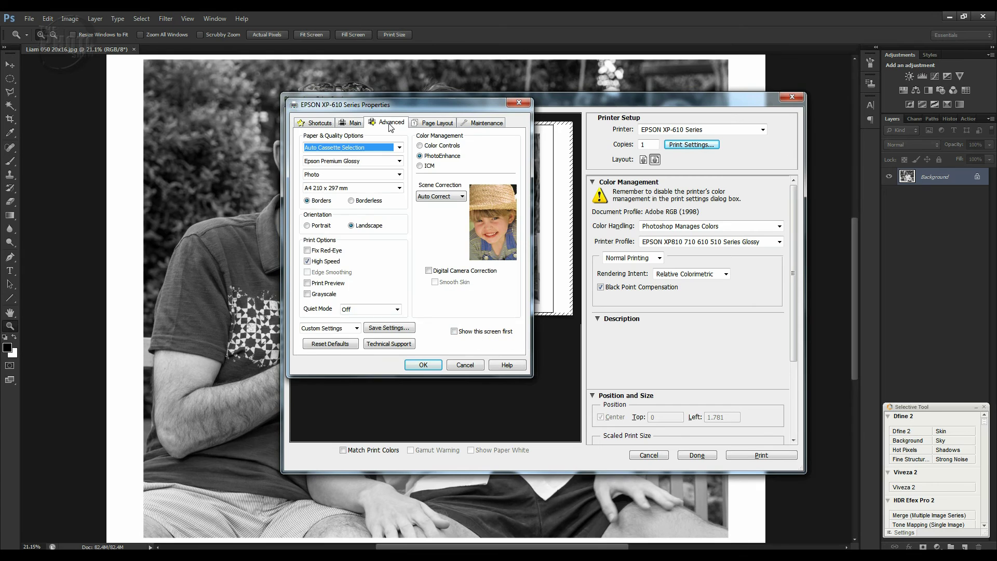
left_click(420, 166)
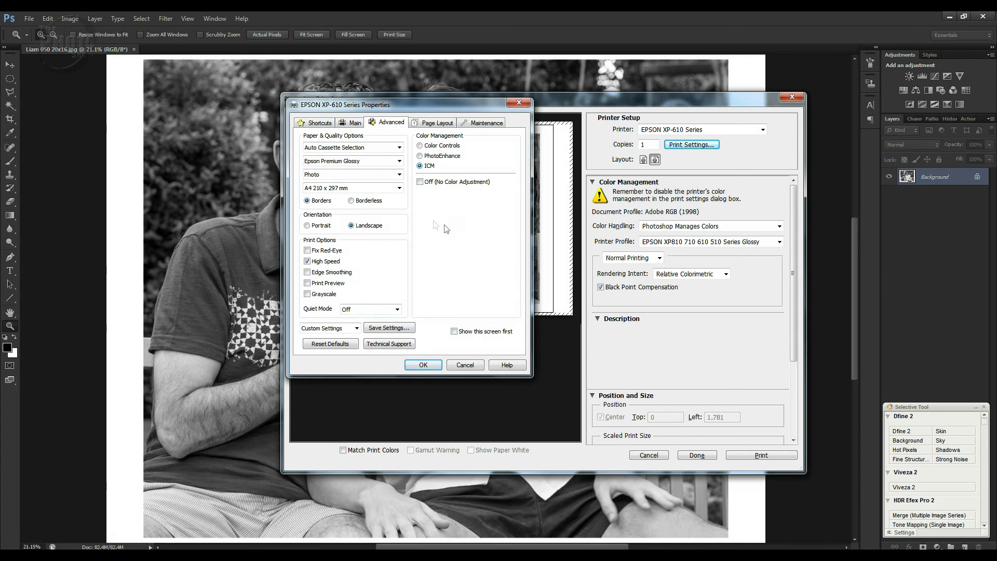
left_click(420, 182)
left_click(423, 365)
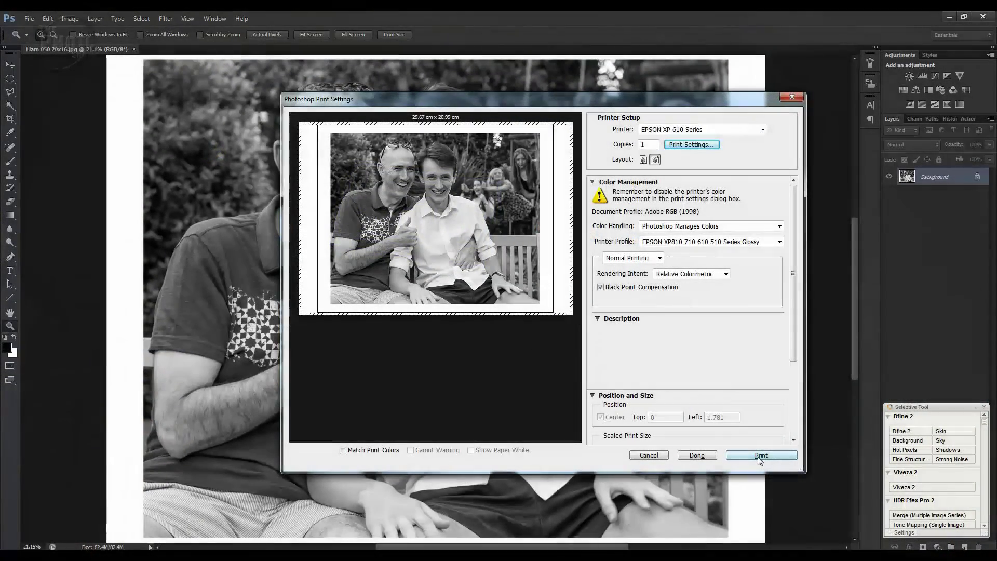
left_click(759, 455)
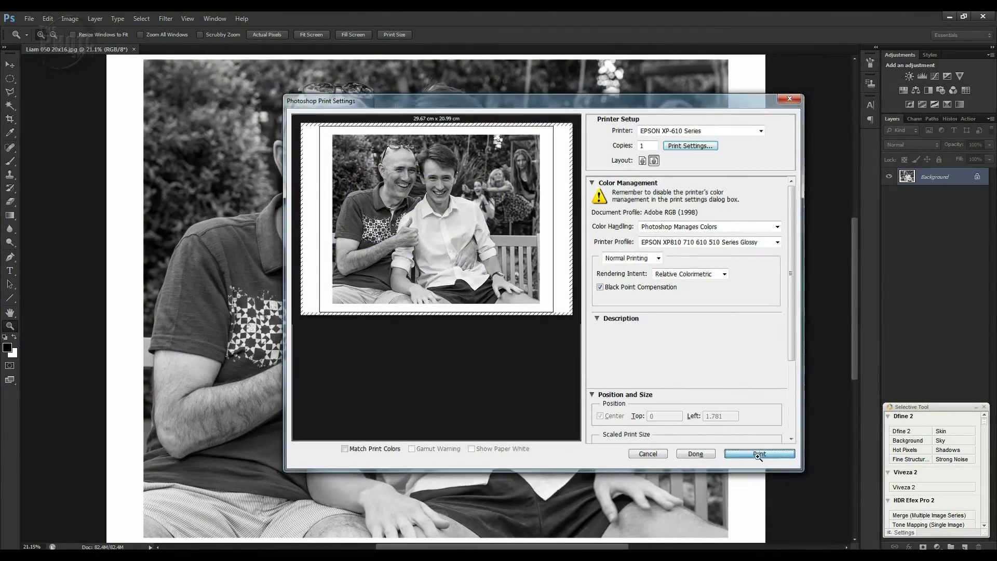